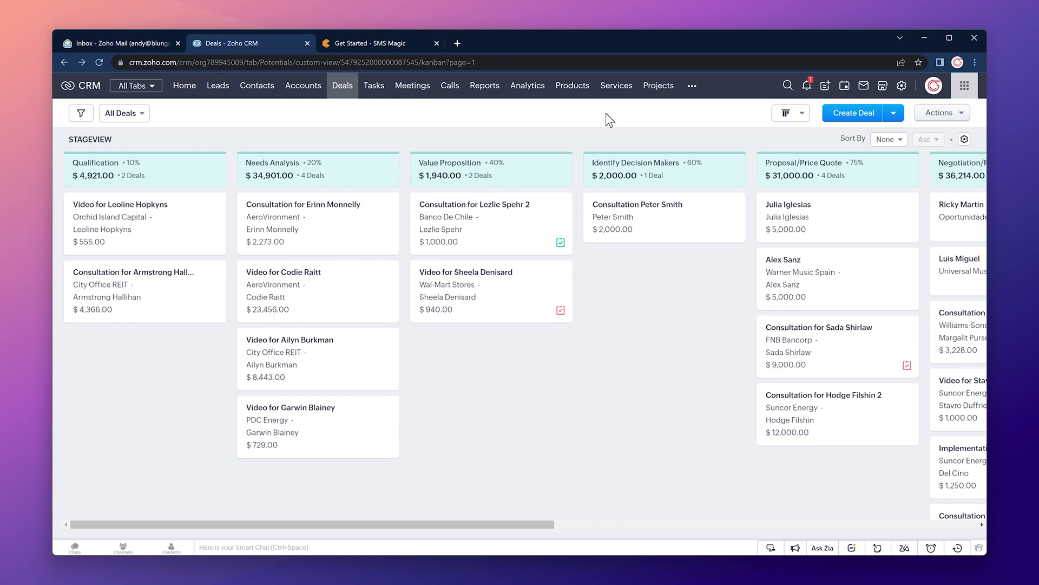
- From the deal record, go to Setup > Automation > Actions > Webhooks and start a webhook named 'Info to SMS Magic'
click(630, 208)
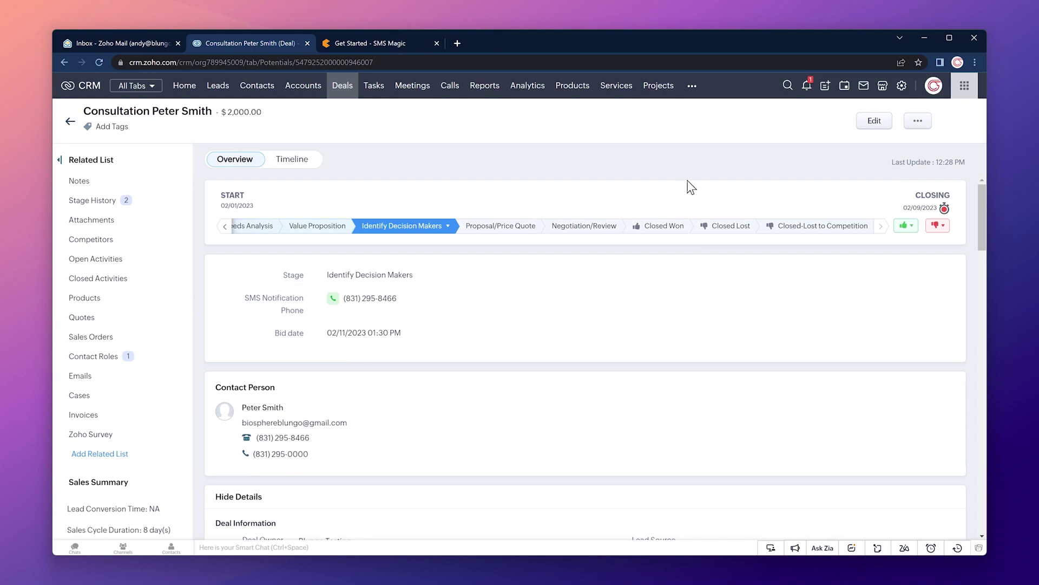
click(901, 87)
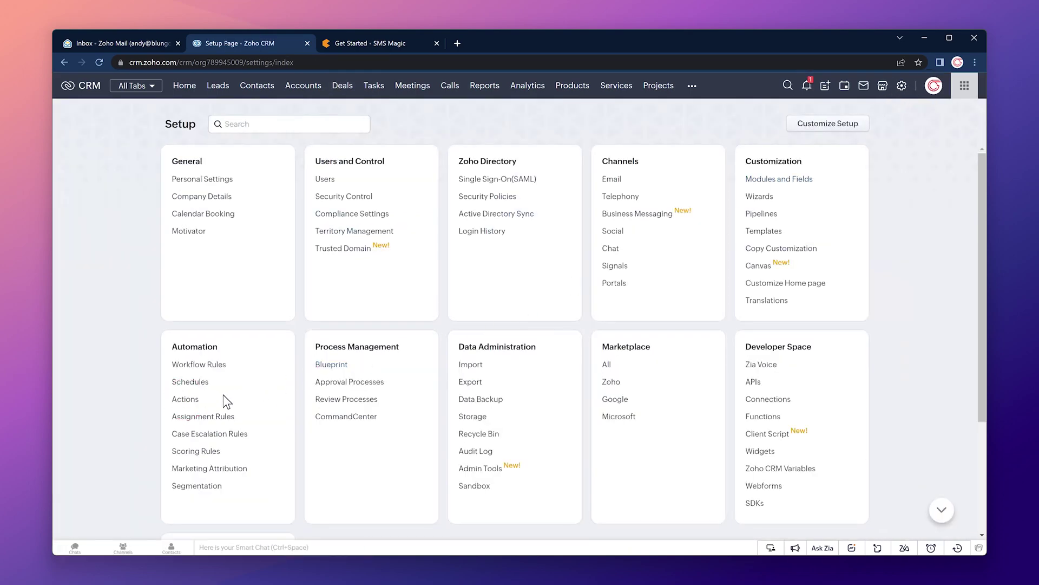
click(191, 400)
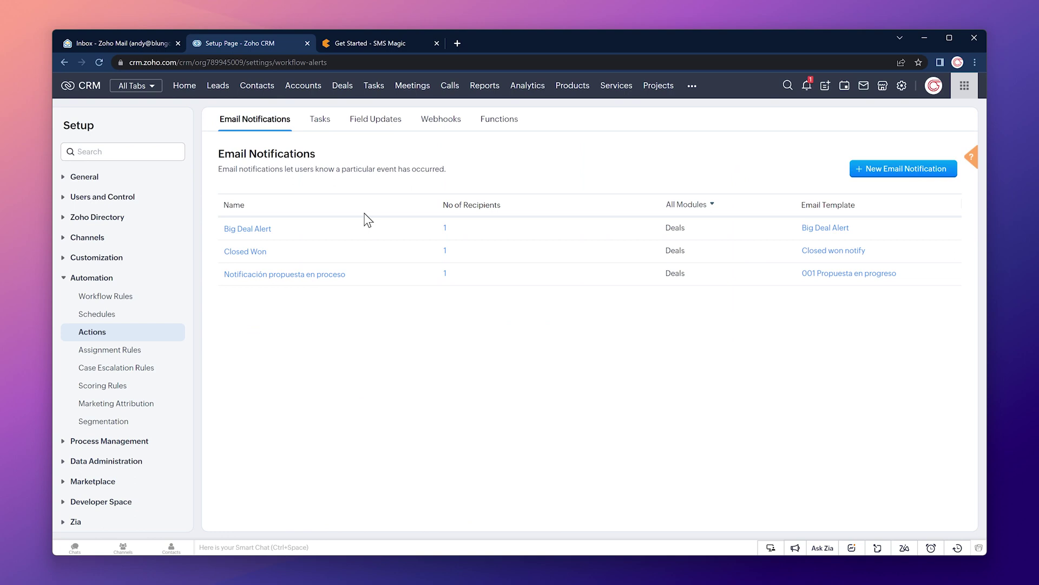
click(441, 122)
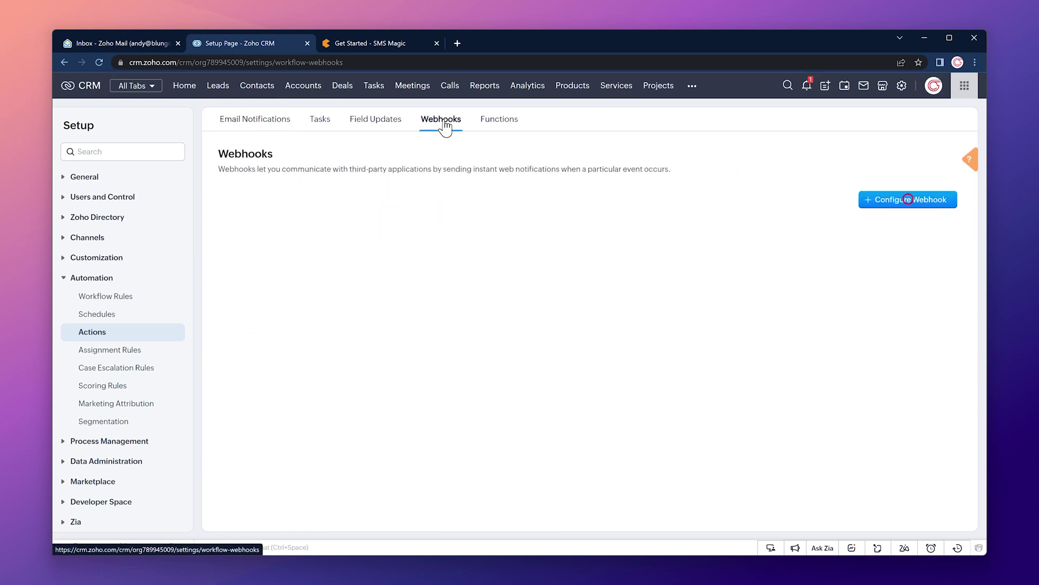
click(880, 199)
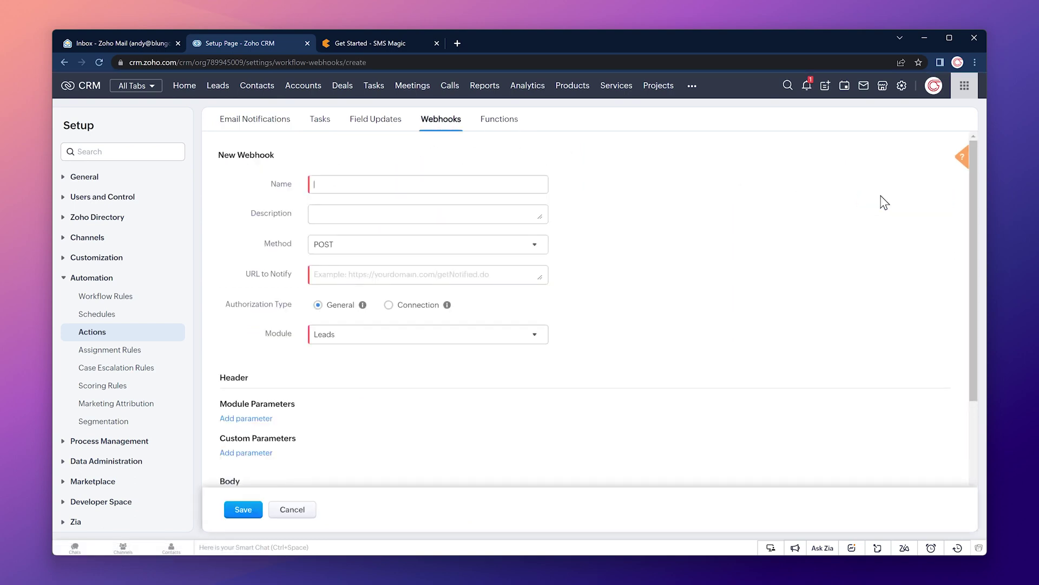
text(Info to SMS Magic)
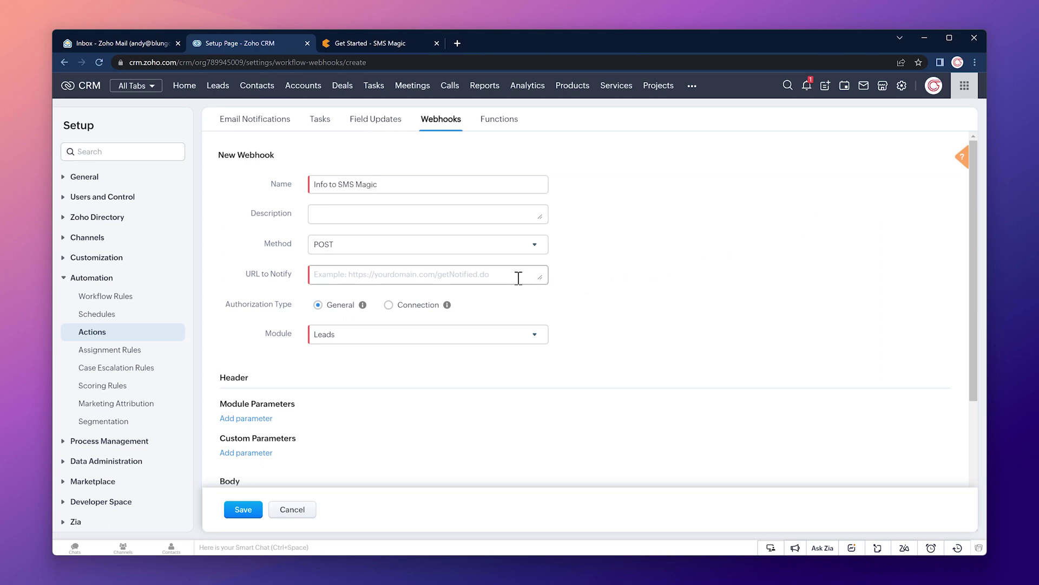
click(393, 46)
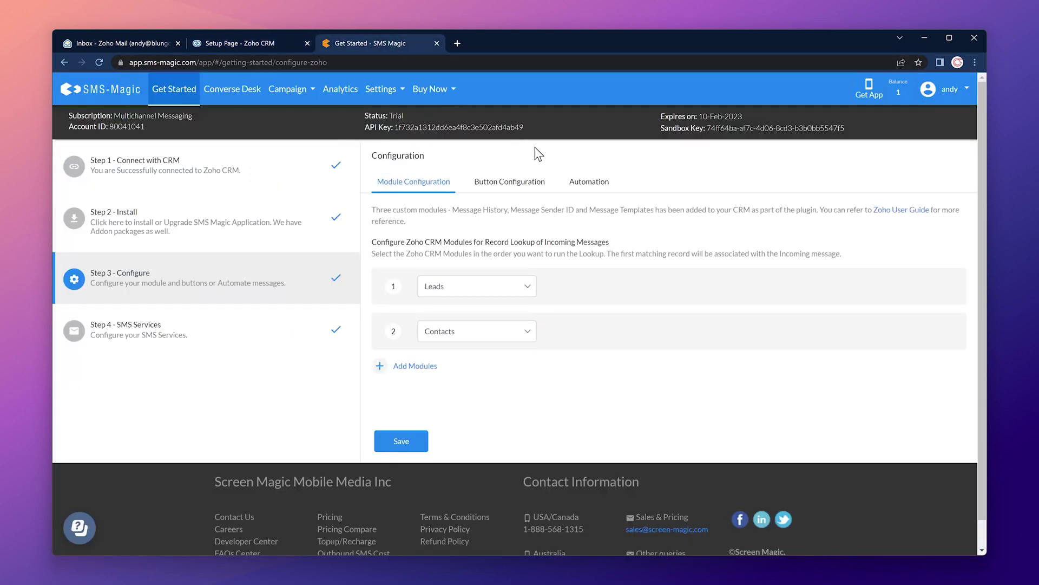
click(585, 188)
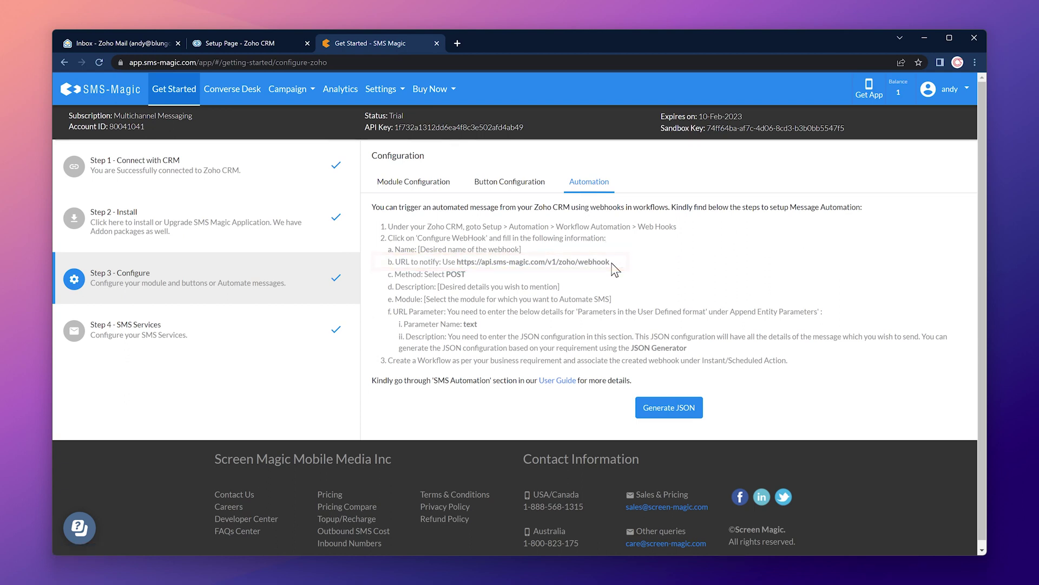
drag(610, 263, 460, 265)
key(ctrl+c)
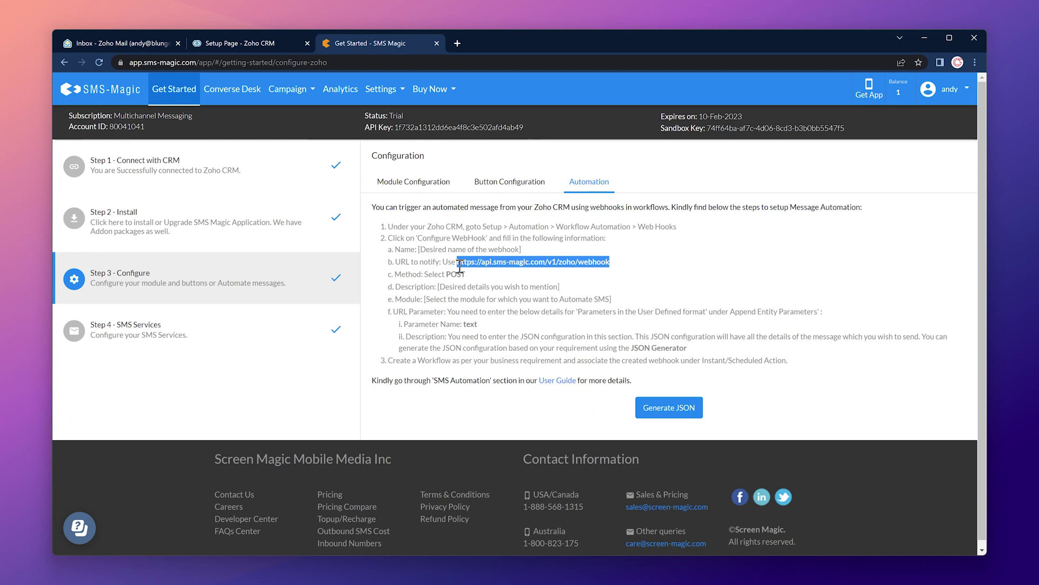
- Paste the SMS-Magic URL into URL to Notify and set the webhook's module to Deals
click(282, 48)
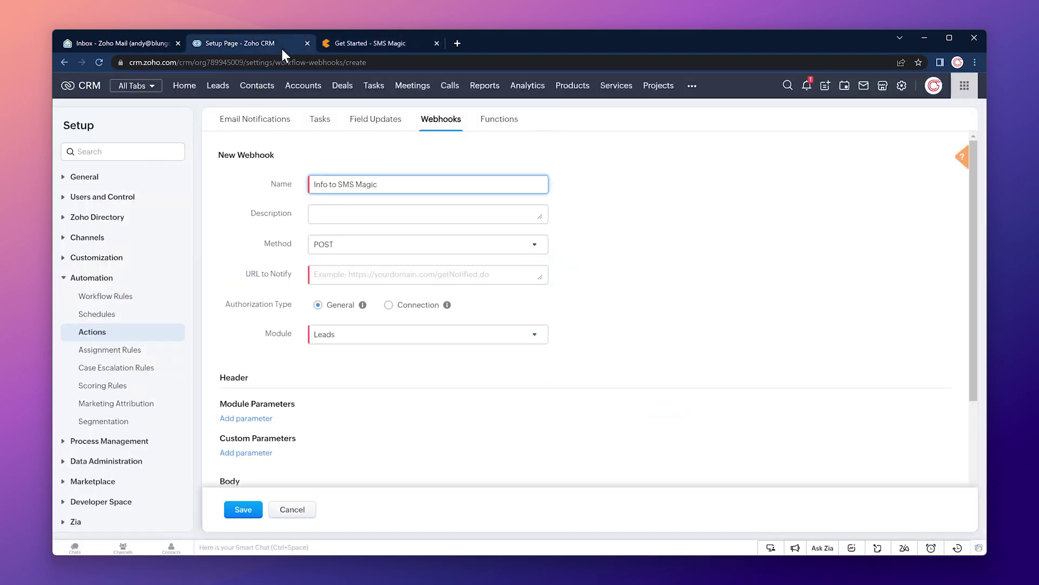
click(357, 271)
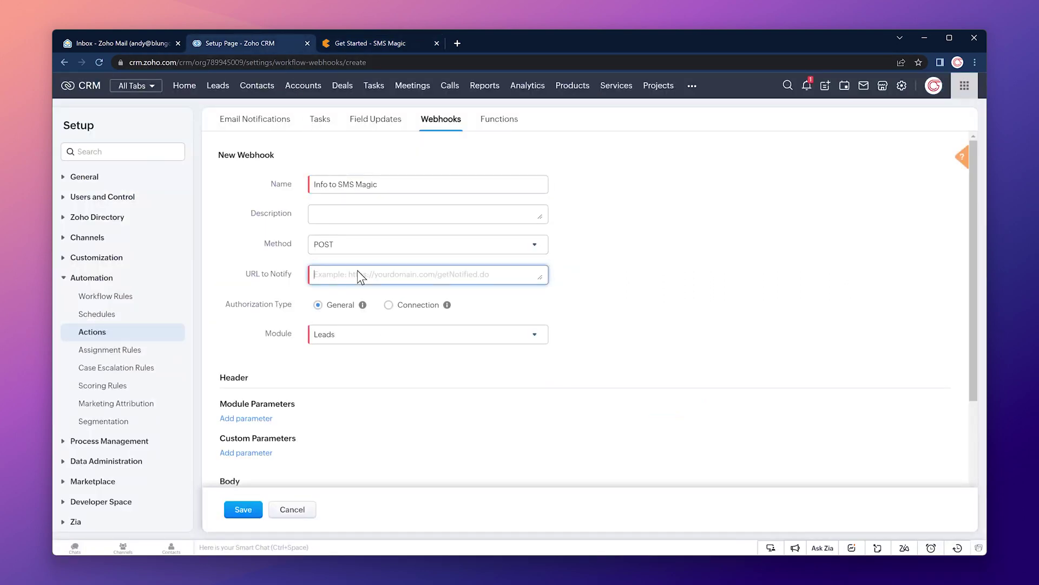
key(ctrl+v)
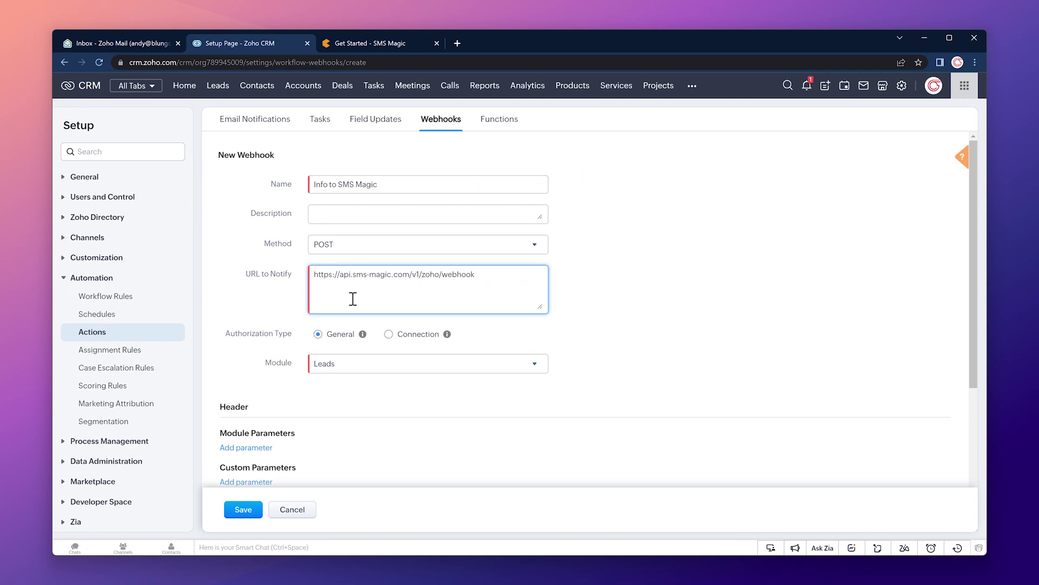
click(336, 372)
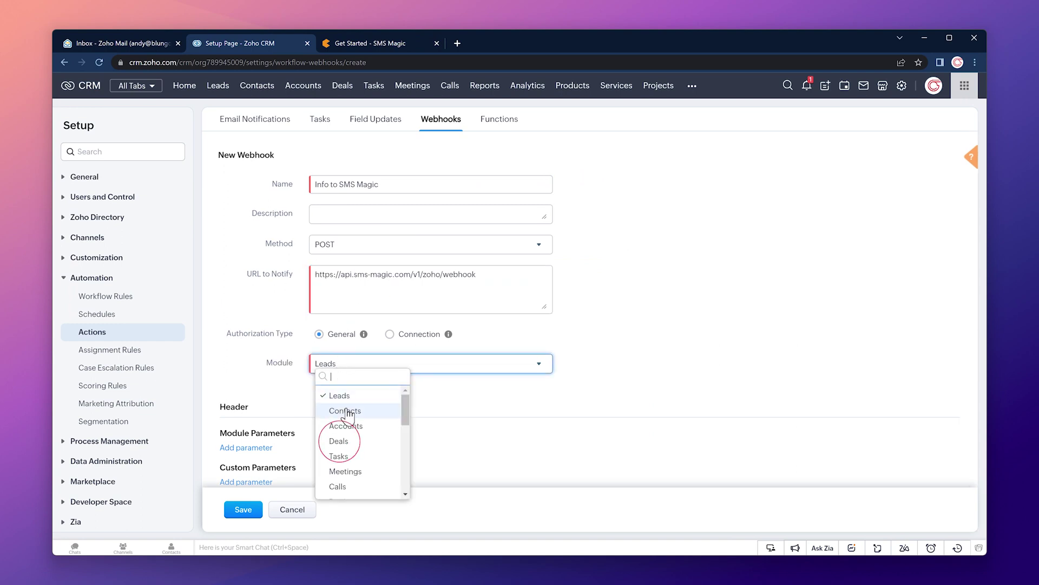
click(348, 432)
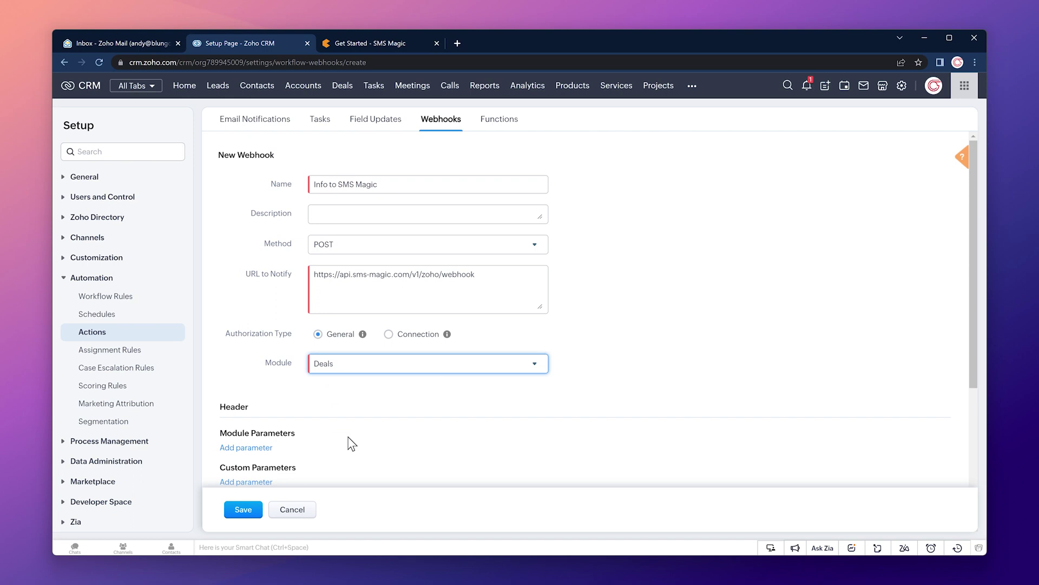
- Set the body type to Form-Data and add a user-defined parameter named 'text'
scroll(352, 444, down, 3)
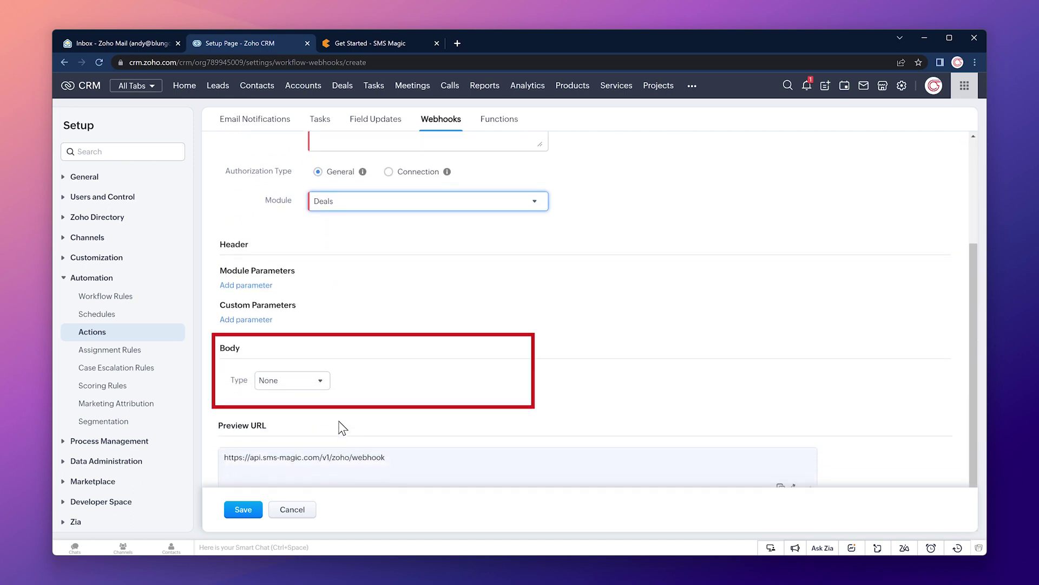
click(302, 383)
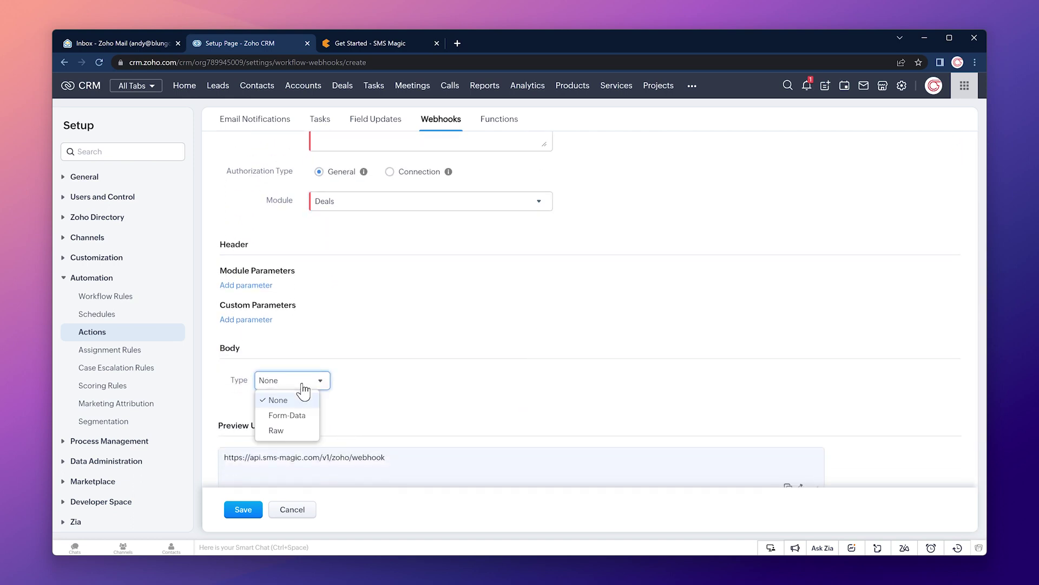
click(301, 415)
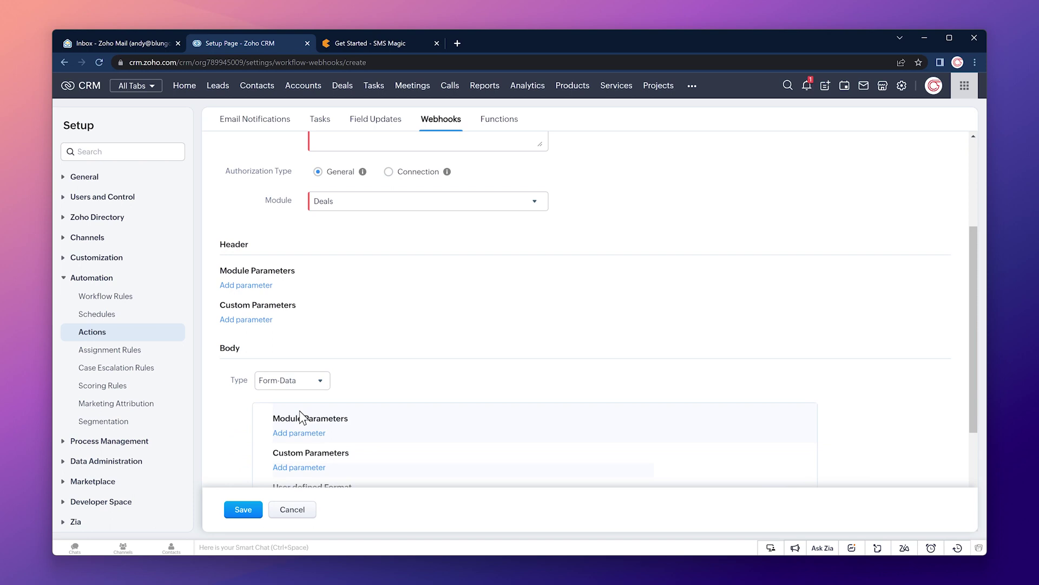
scroll(301, 414, down, 3)
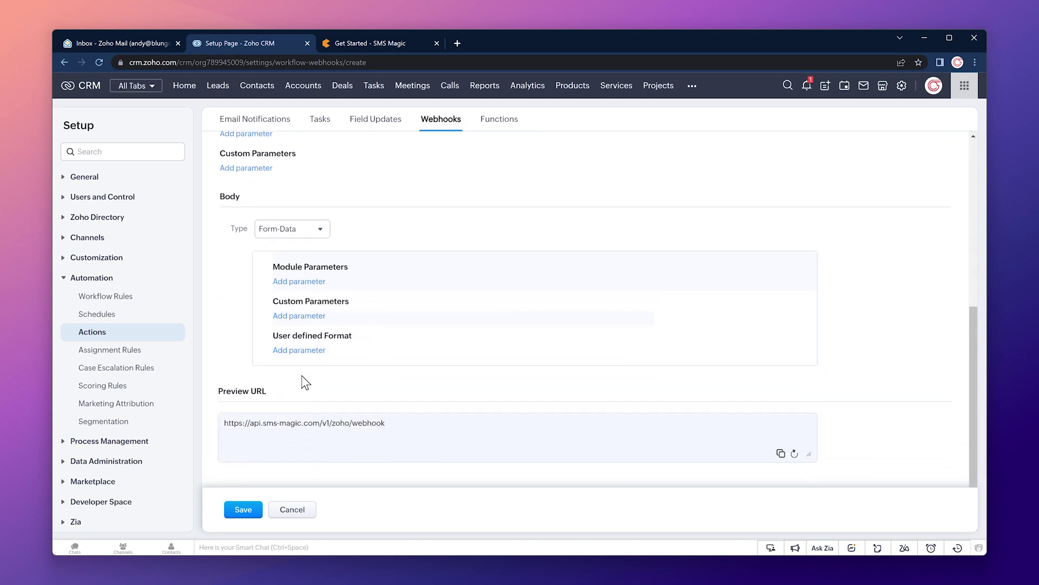
click(304, 350)
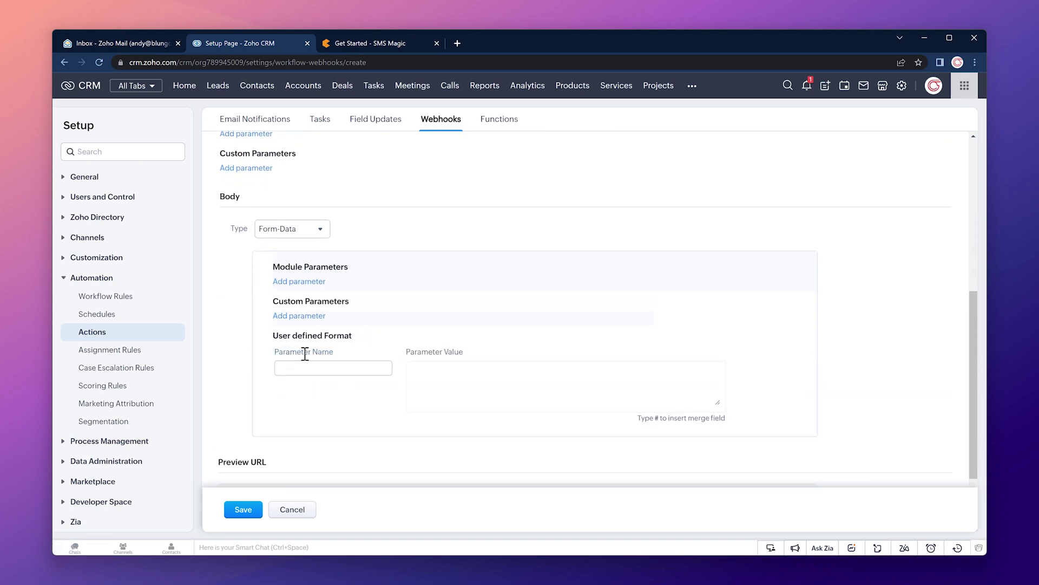
click(304, 367)
text(text)
- In SMS-Magic's JSON Generator, choose Deals, the account's sender number and the SMS Notification Phone field
click(364, 45)
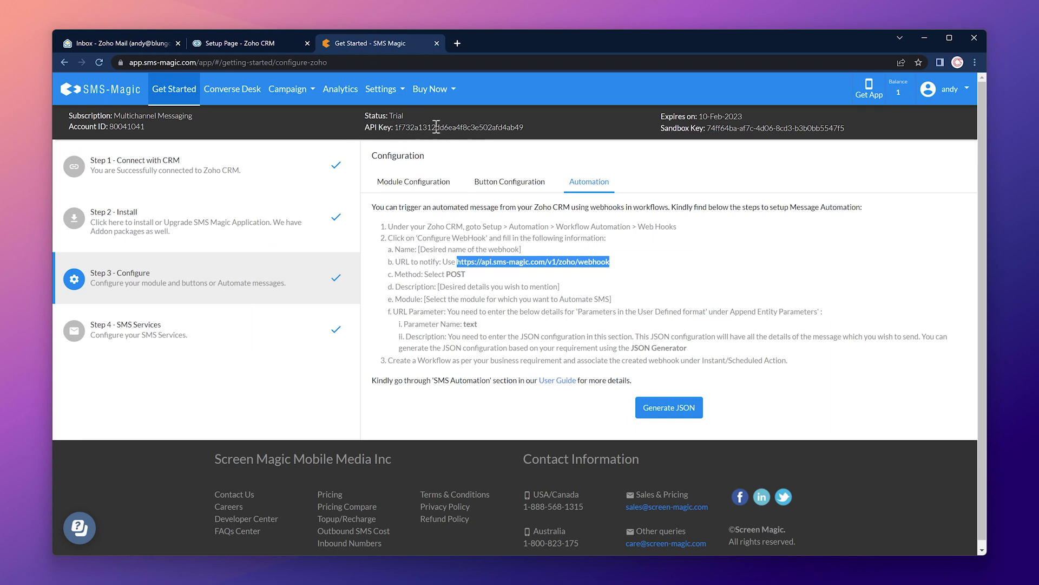
click(640, 407)
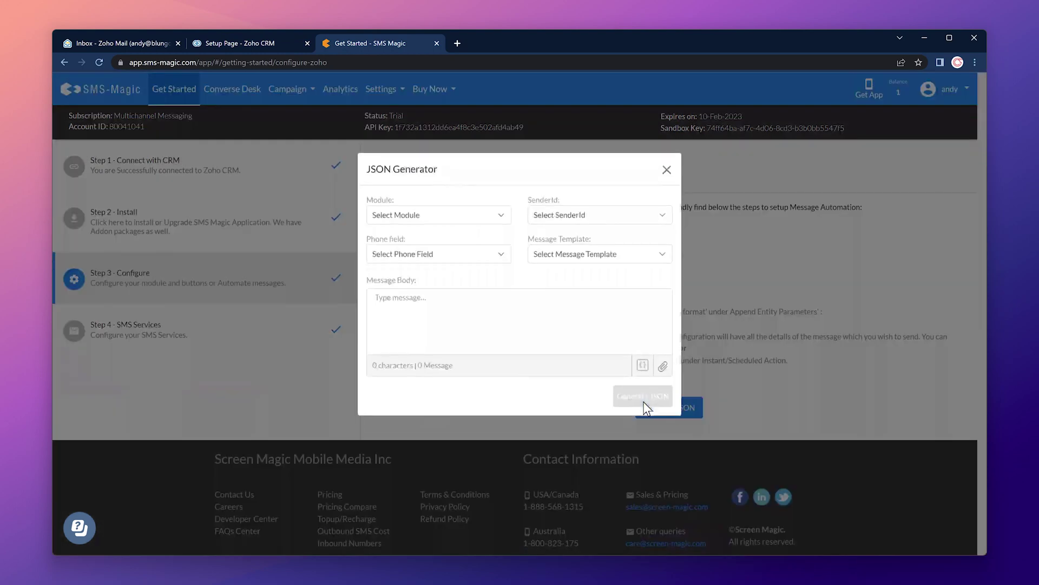
click(476, 227)
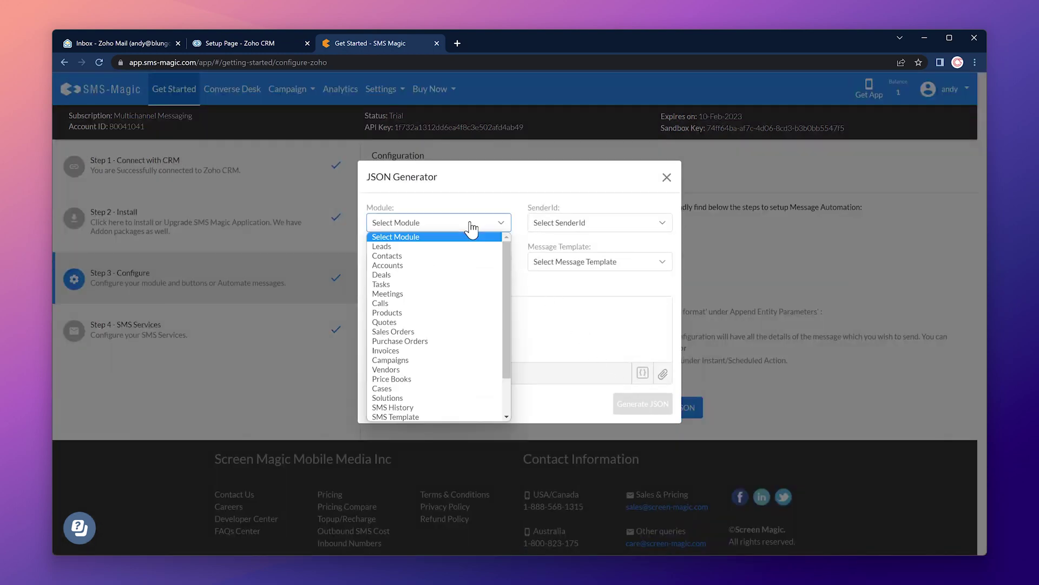
click(431, 274)
click(556, 224)
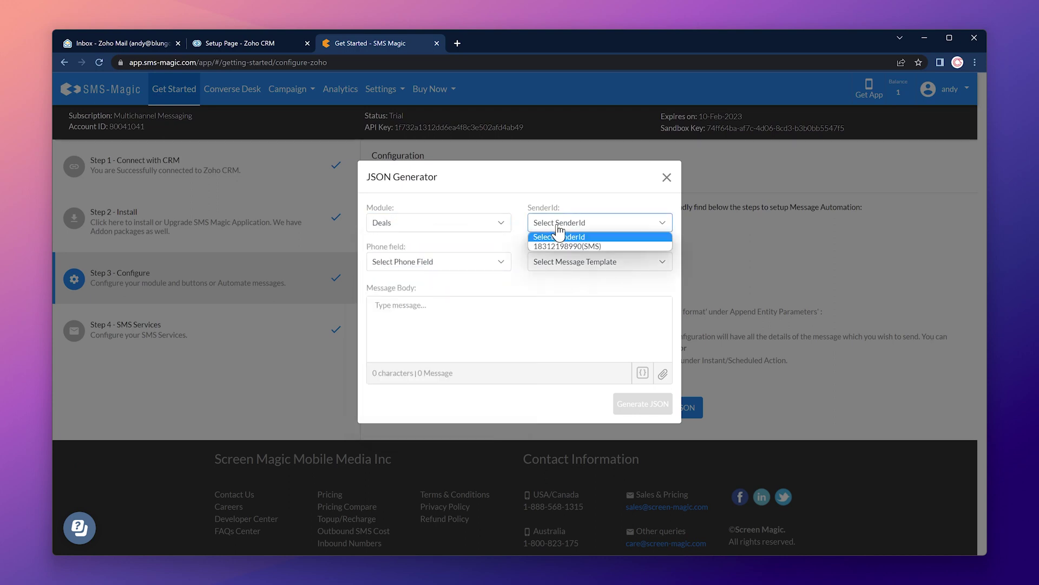
click(553, 245)
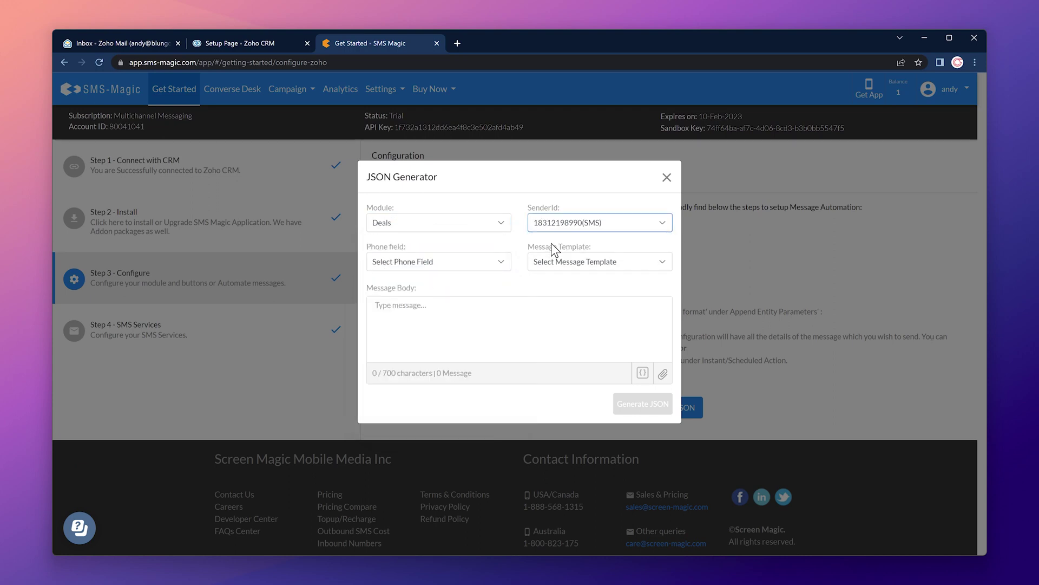
click(463, 264)
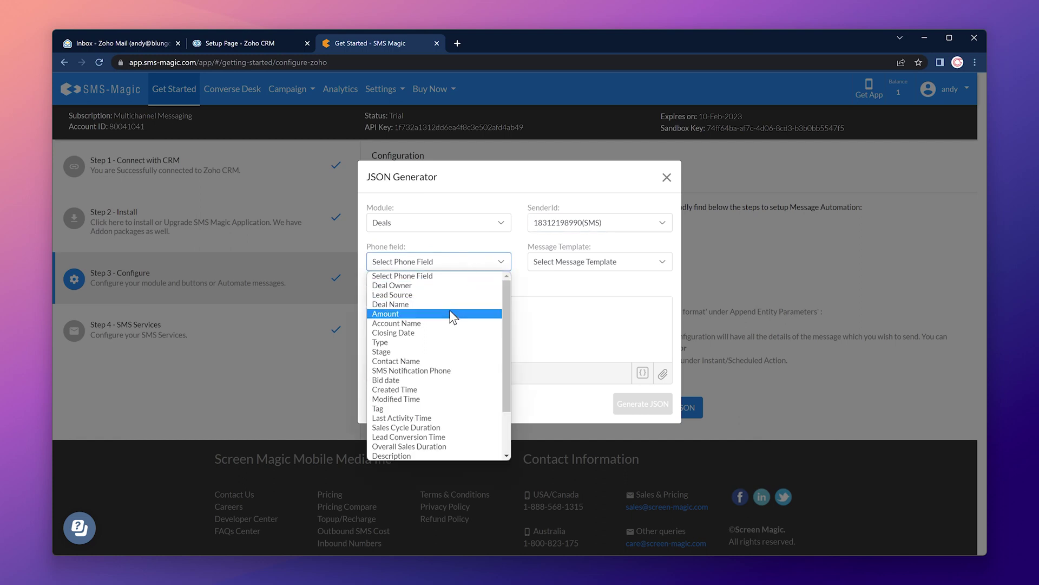
click(430, 370)
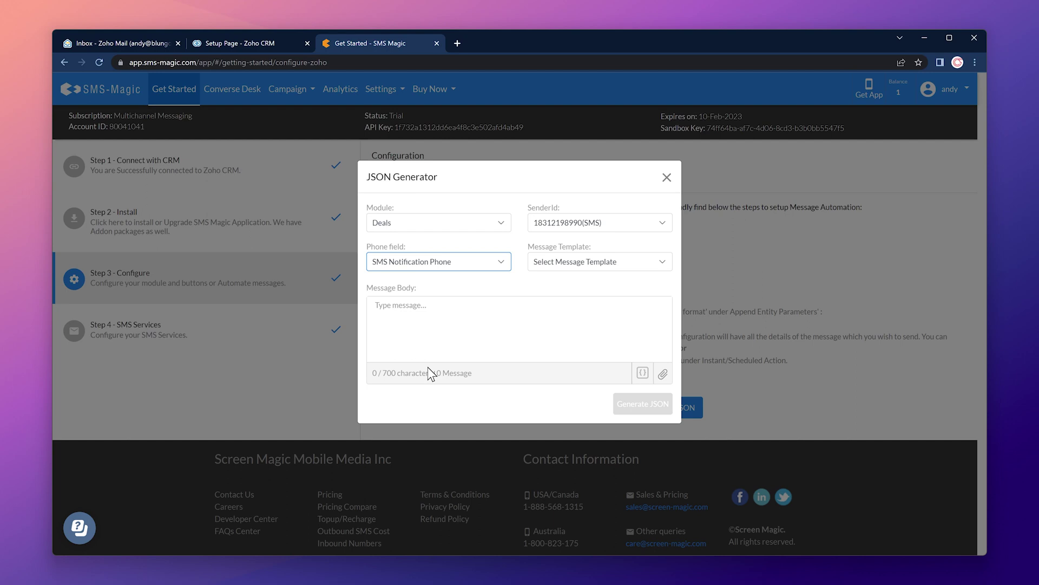
- Write 'This is a notification for' plus the Deal Name merge field, then generate and copy the JSON
click(429, 327)
text(This is a notification for)
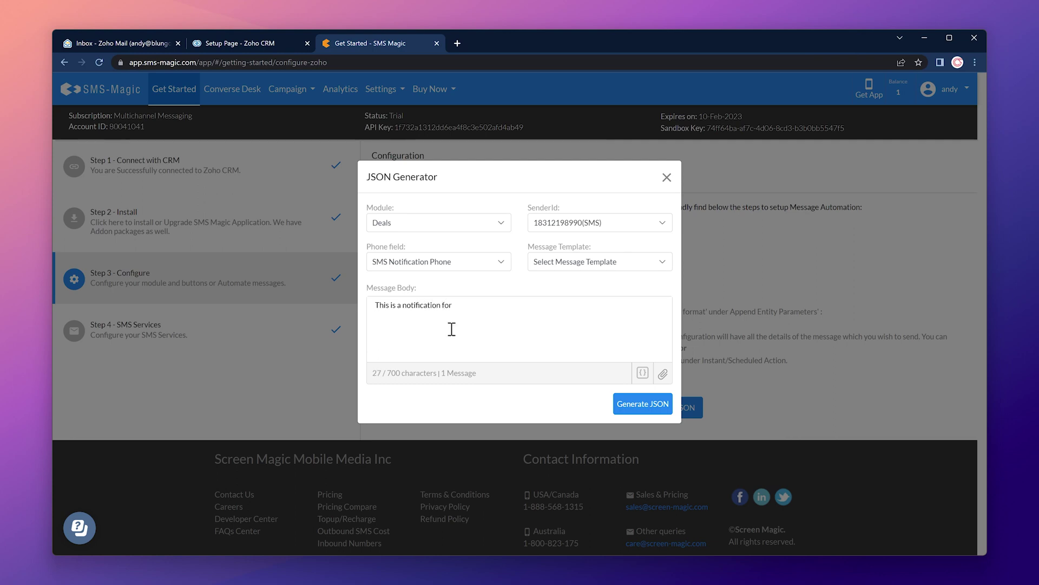
click(642, 373)
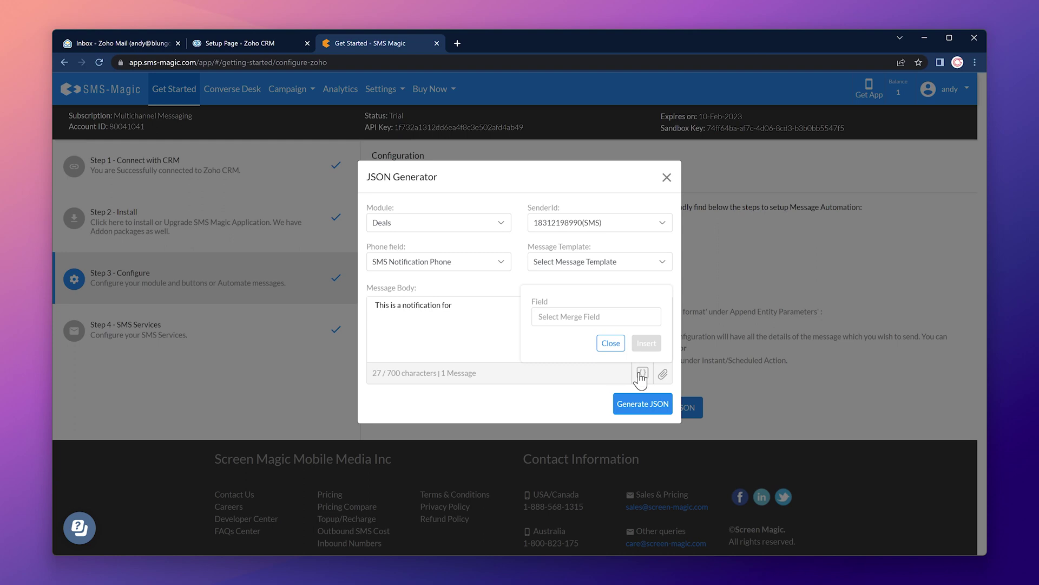
click(608, 320)
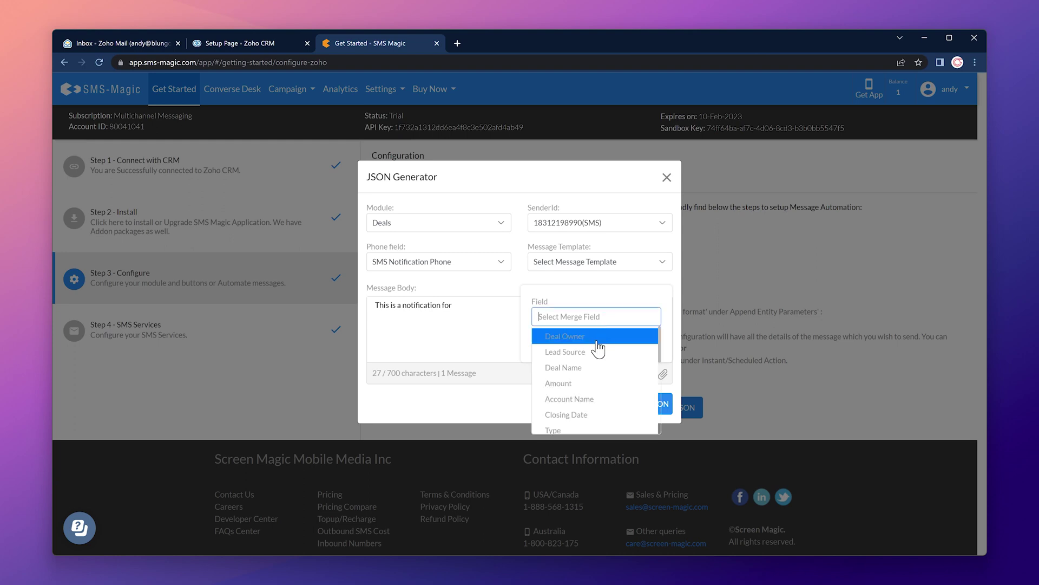
click(592, 368)
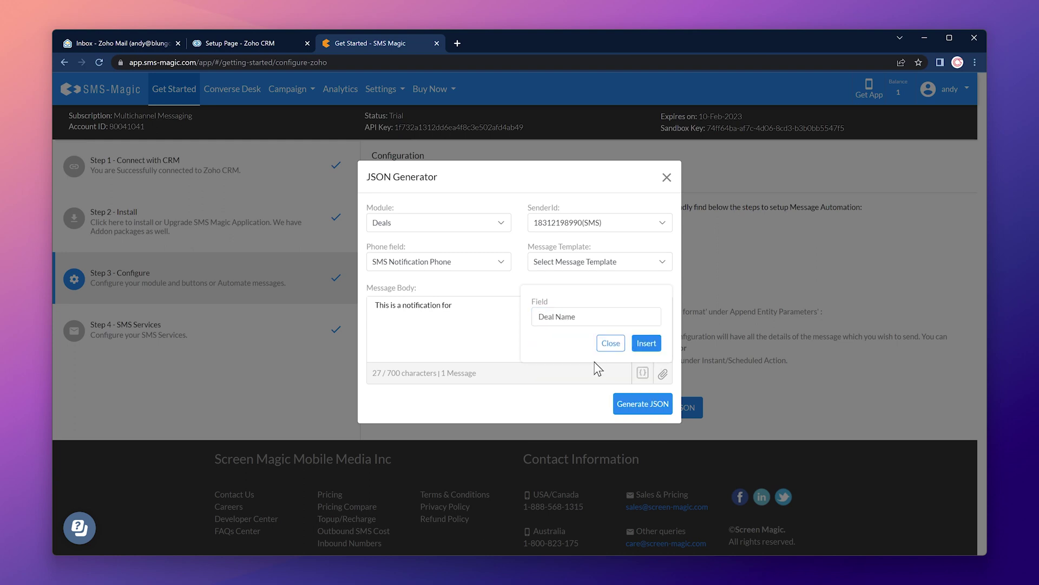
click(644, 344)
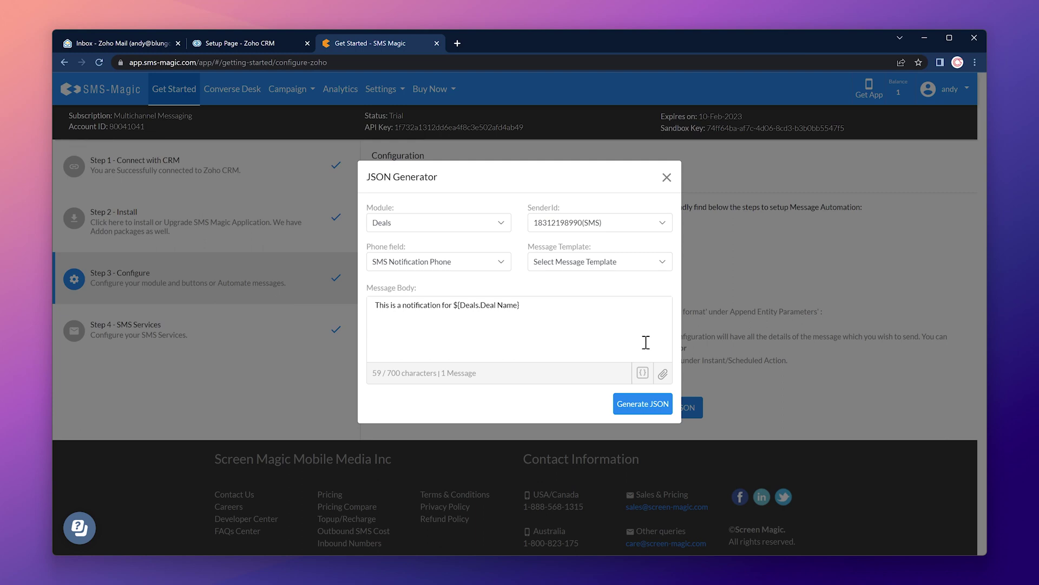
click(639, 404)
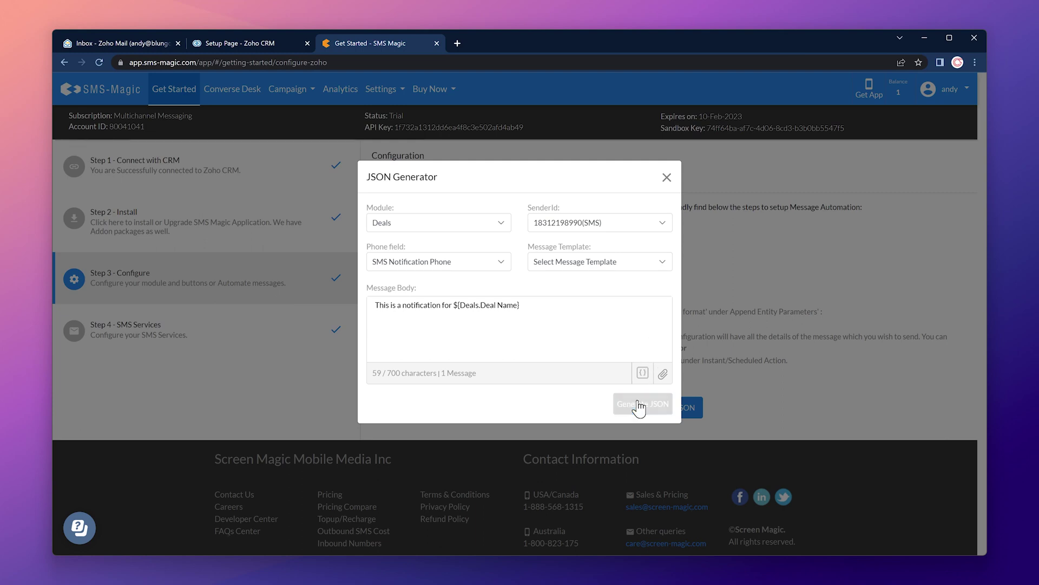
click(637, 362)
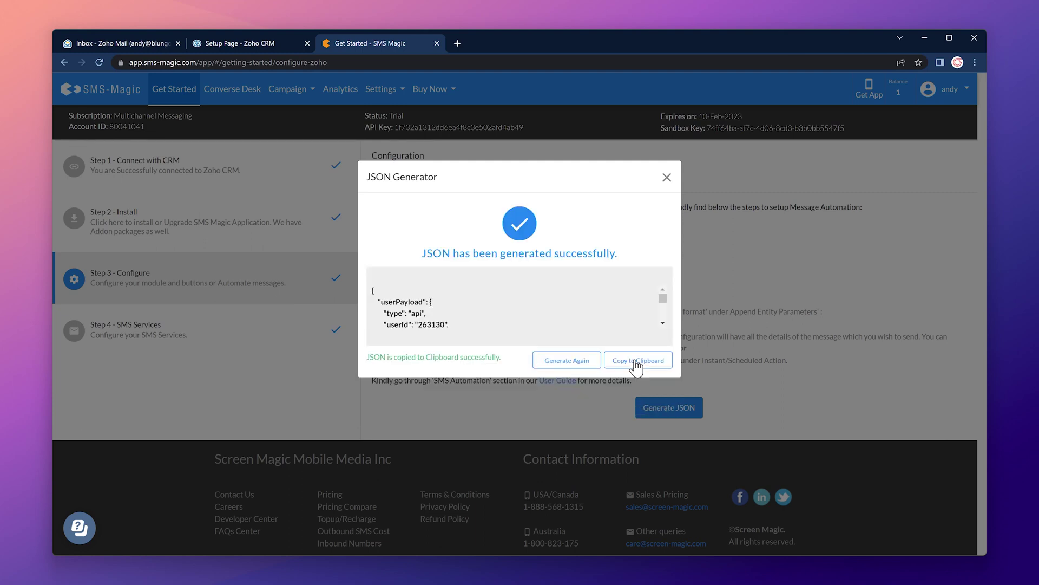
- Paste the generated JSON as the 'text' parameter value and save the Info to SMS Magic webhook
click(241, 43)
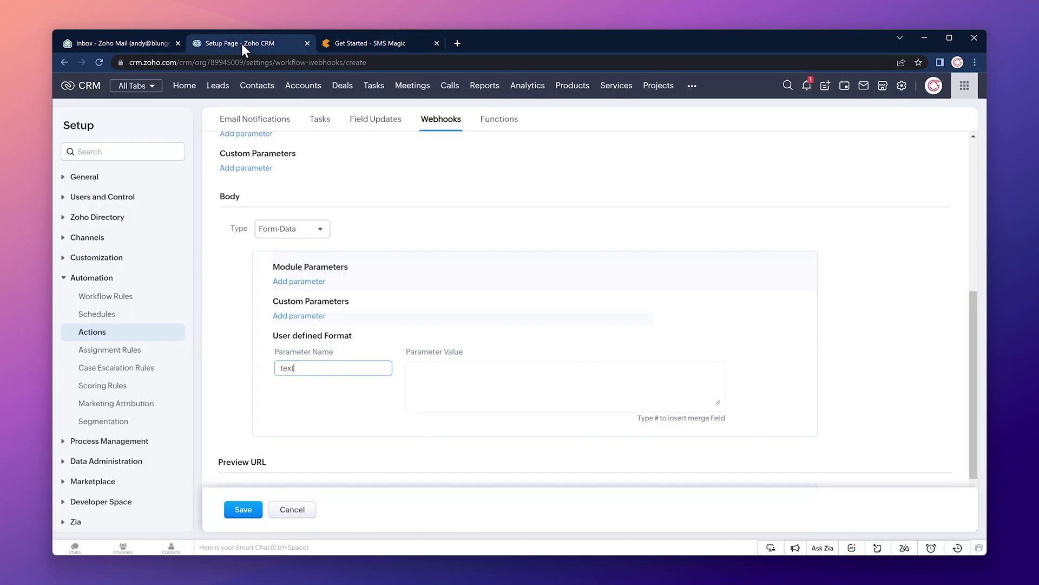
click(427, 372)
key(ctrl+v)
scroll(426, 374, down, 2)
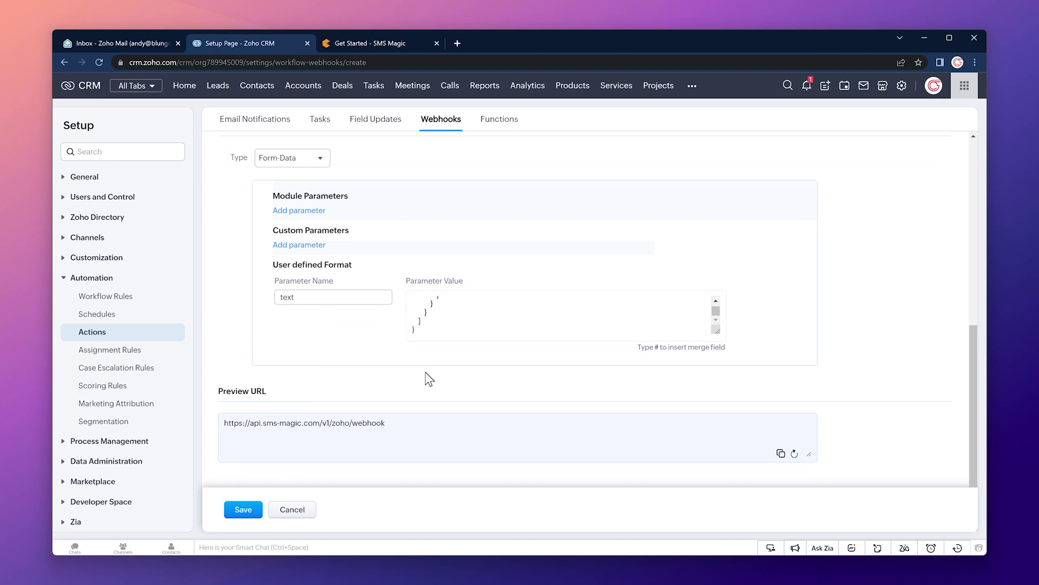
click(244, 510)
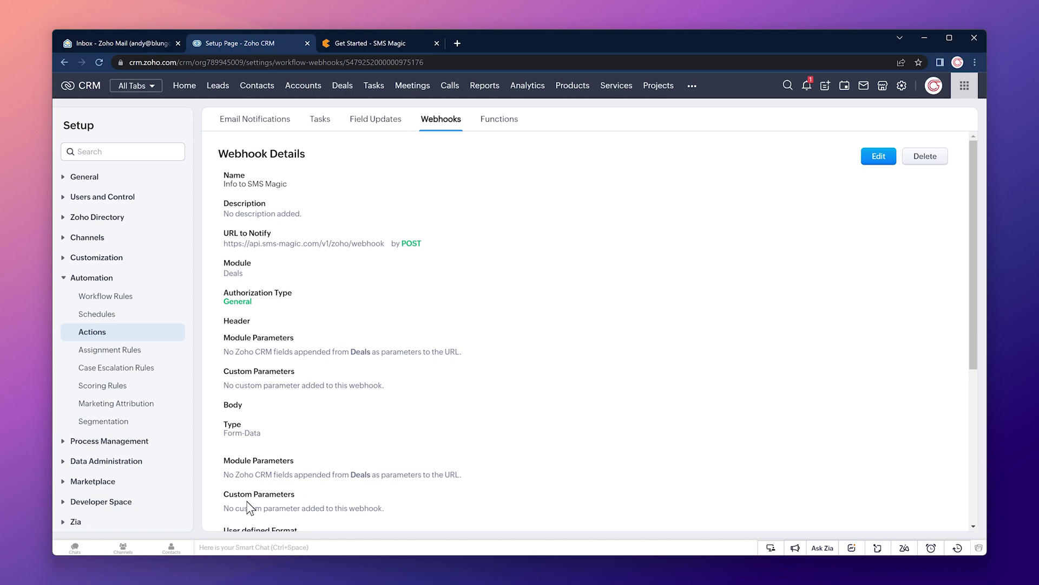
- Create a Deals workflow rule named 'SMS Notification' and set it to run on a record action
click(130, 296)
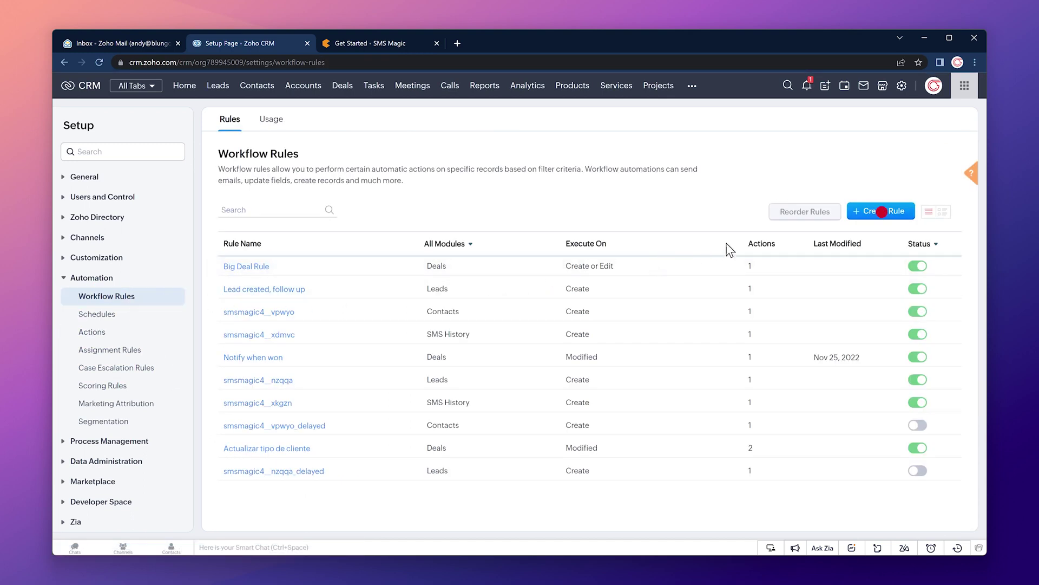
click(866, 211)
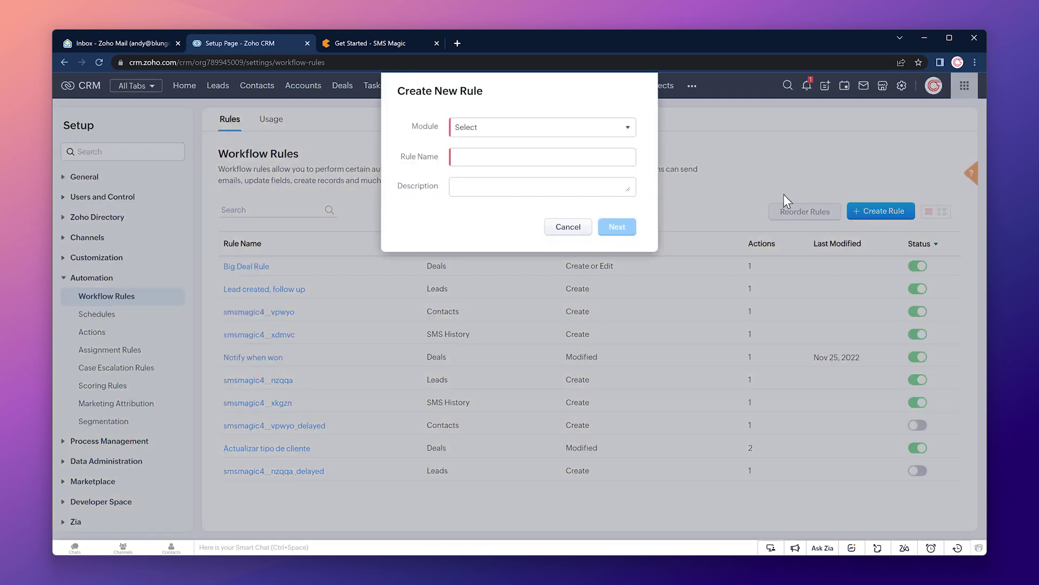
click(628, 130)
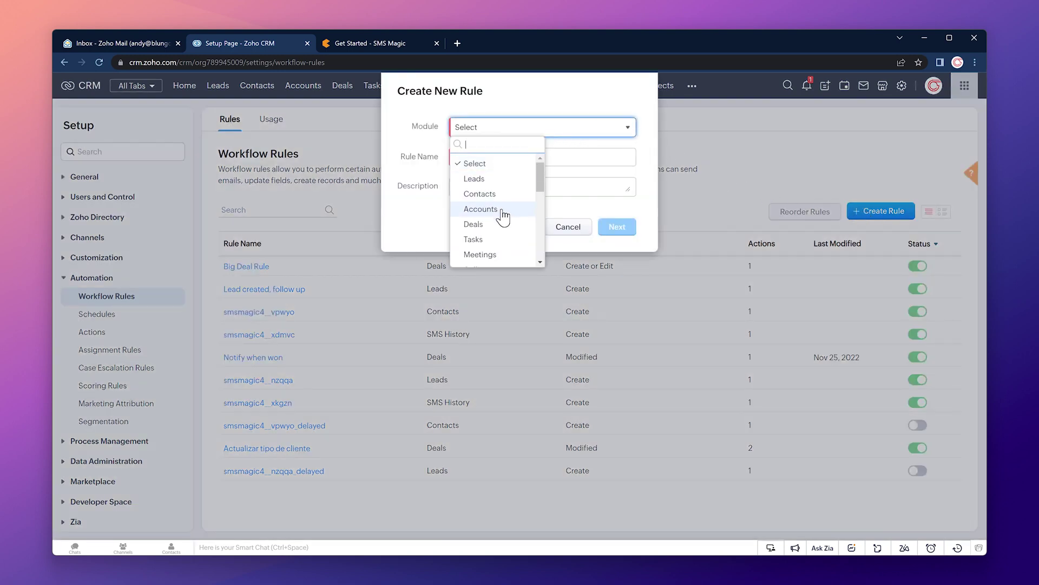
click(495, 224)
click(493, 158)
text(S)
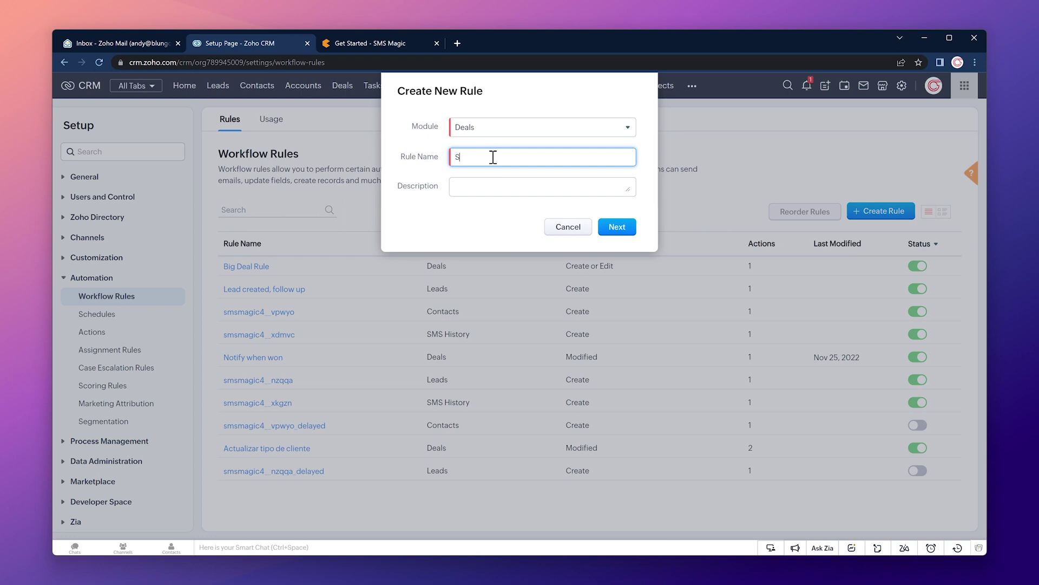
text(MS Notification)
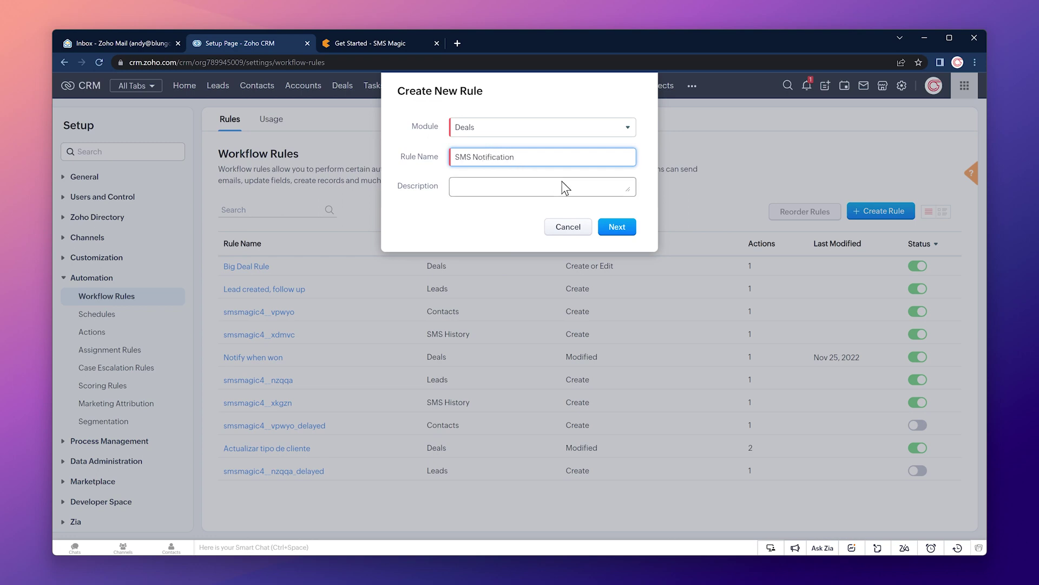
click(611, 228)
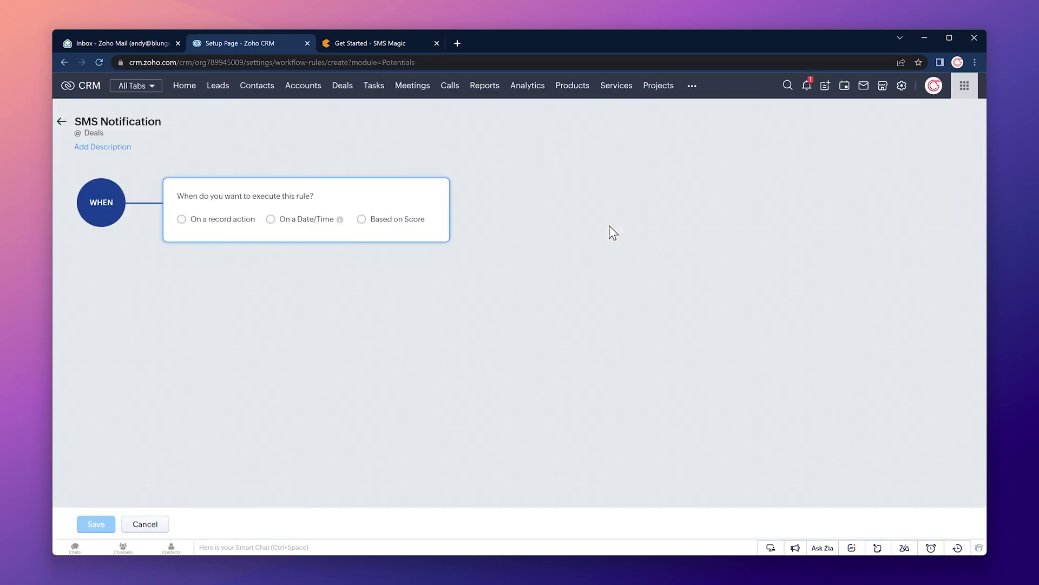
click(209, 222)
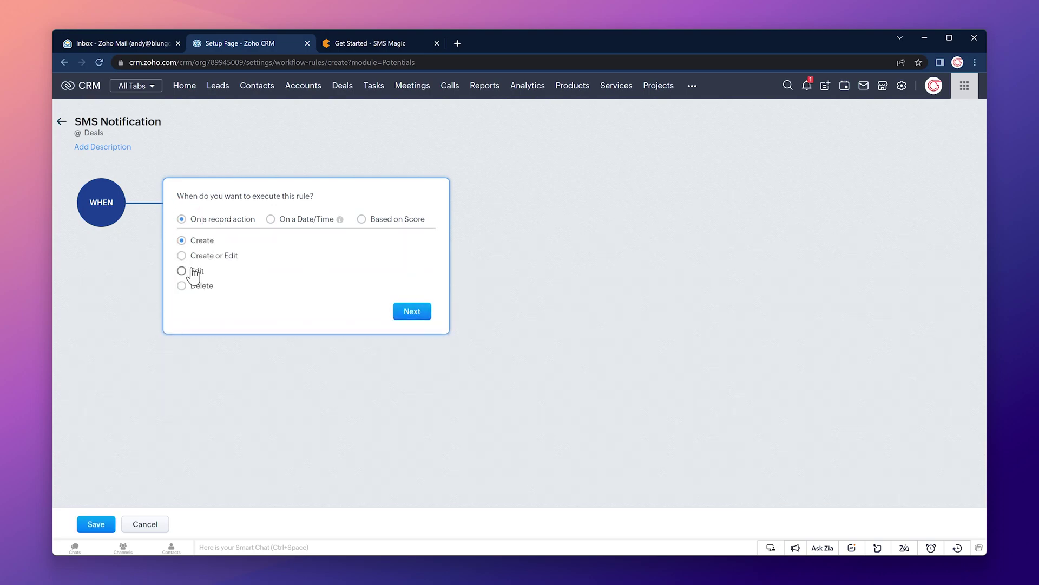
- Trigger the rule on edit when the Stage field is changed to the value Proposal/Price Quote
click(194, 274)
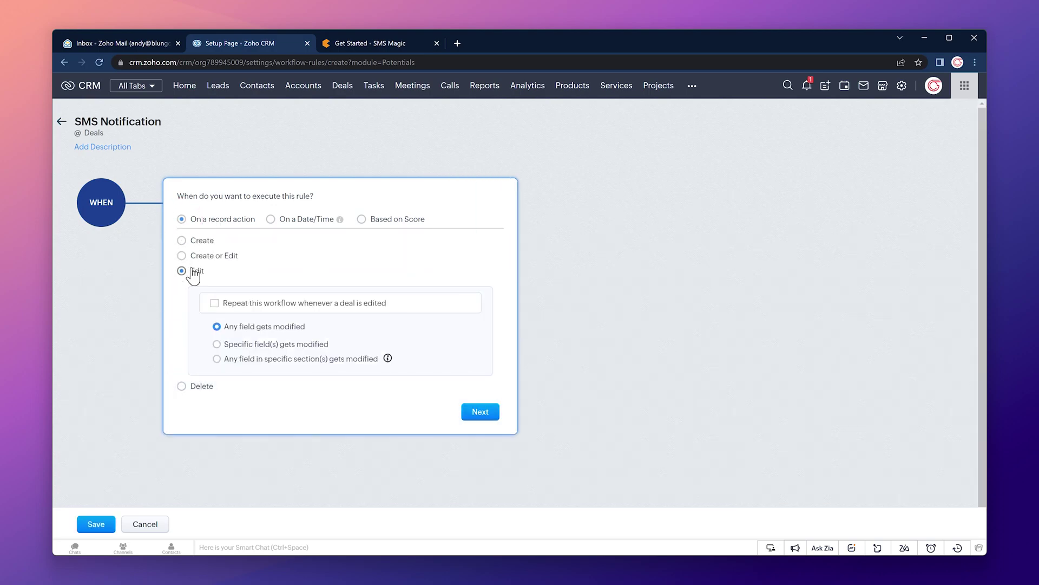
click(245, 347)
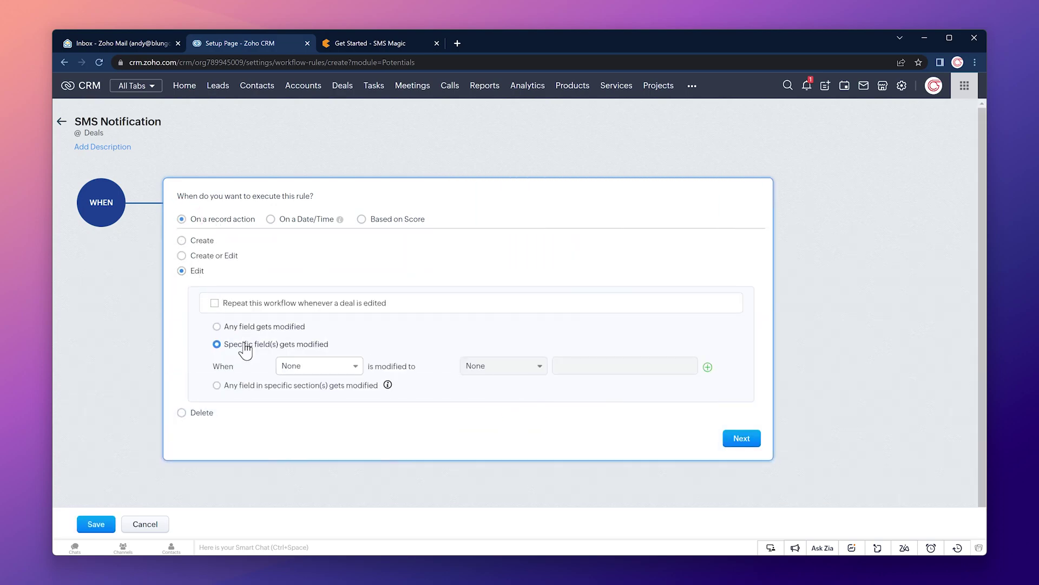
click(296, 370)
text(sta)
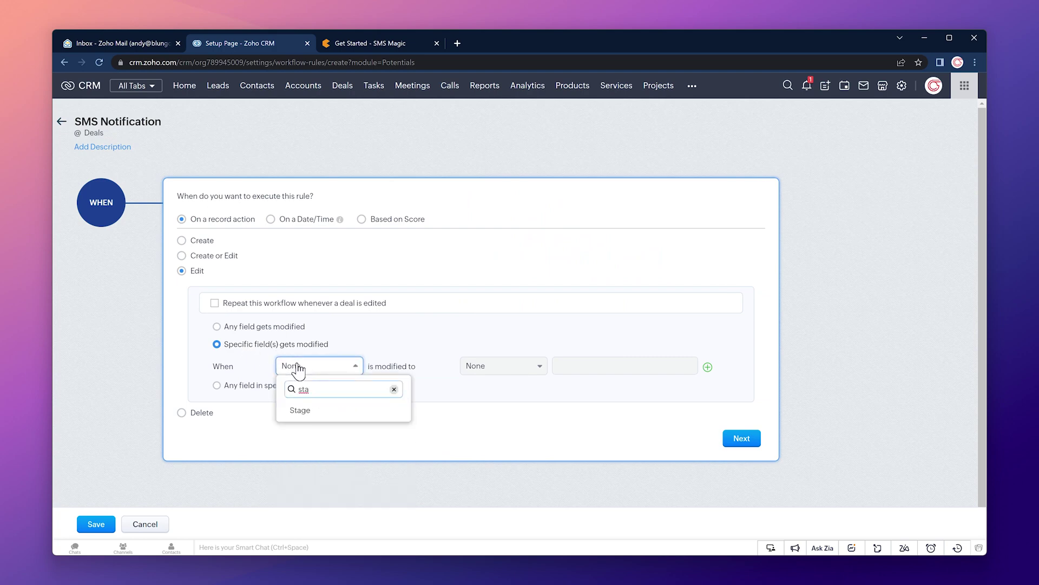
click(313, 414)
click(477, 367)
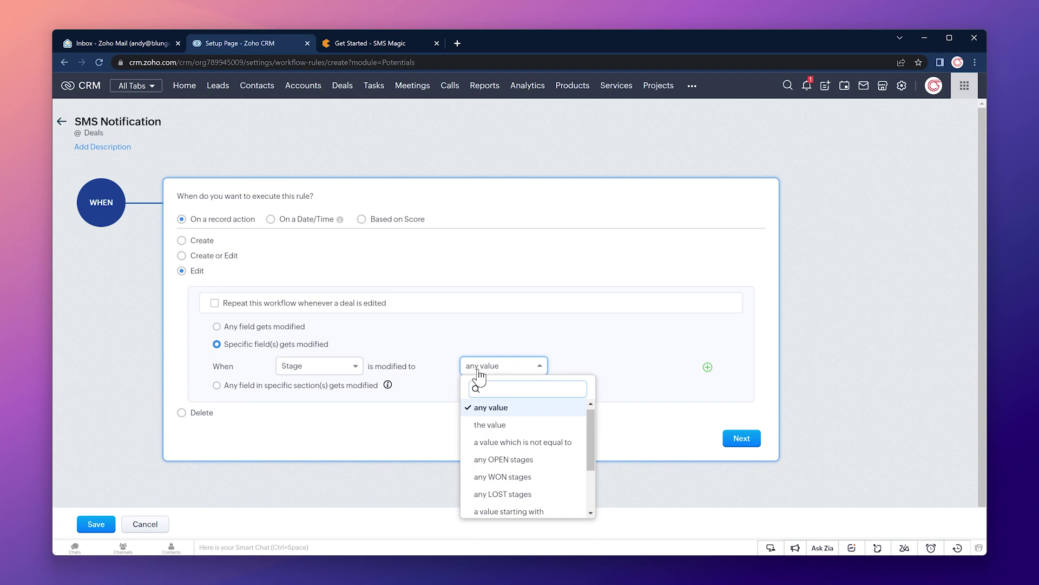
click(492, 425)
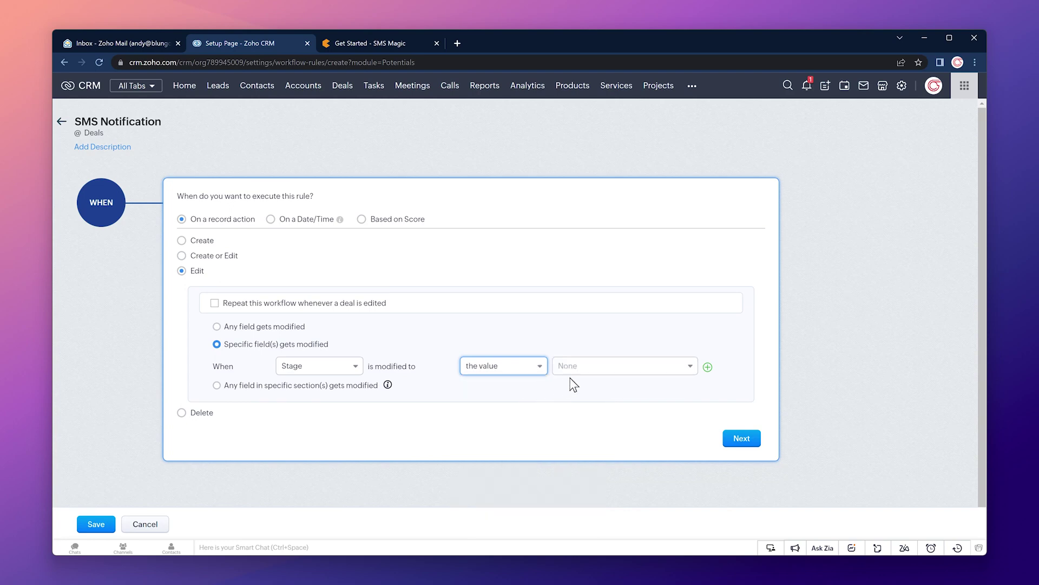
click(590, 366)
click(584, 458)
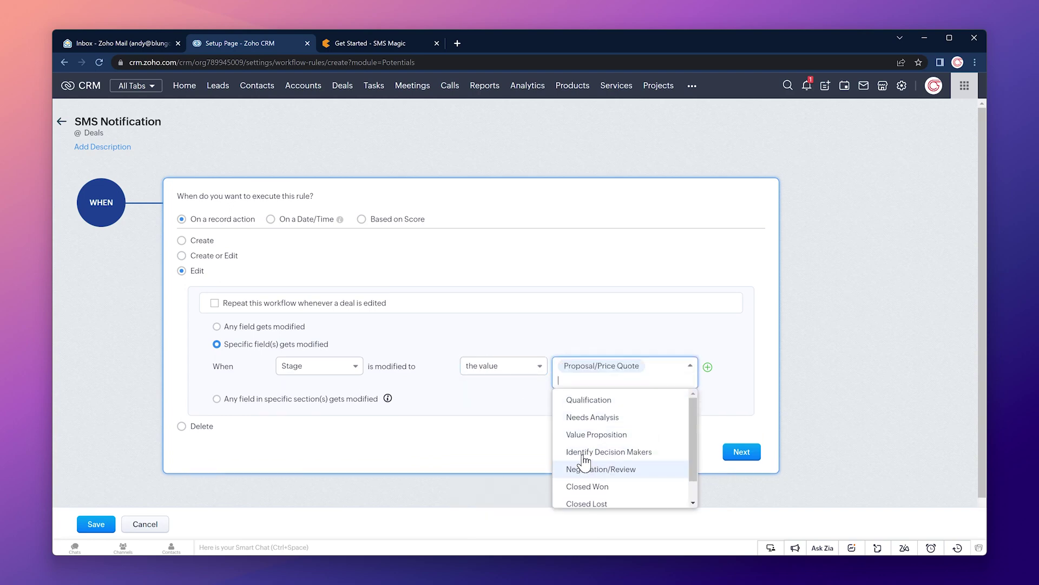
click(740, 452)
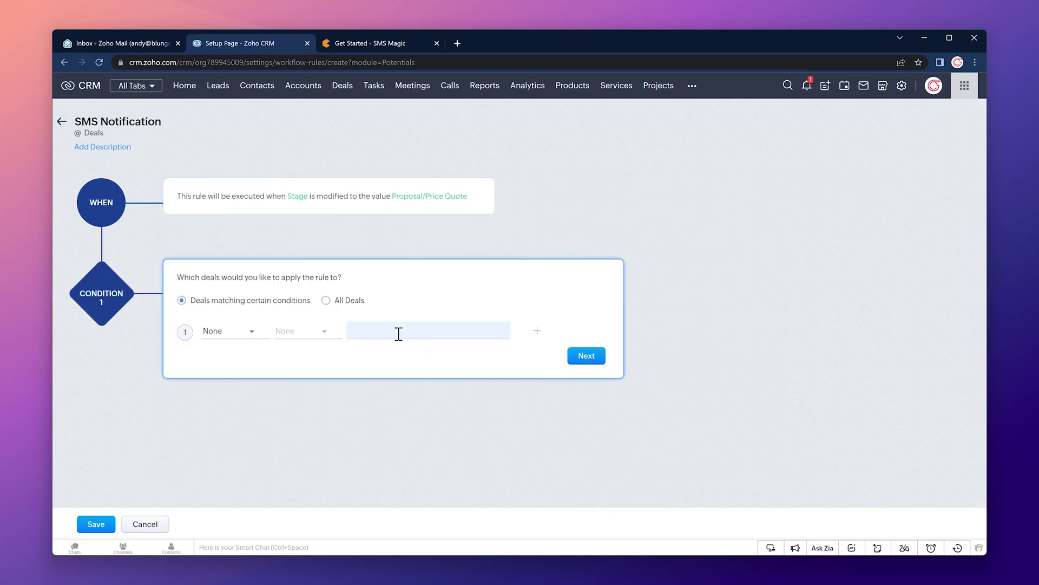
- Apply the rule to All Deals, associate the Info to SMS Magic webhook as an instant action, and save
click(336, 301)
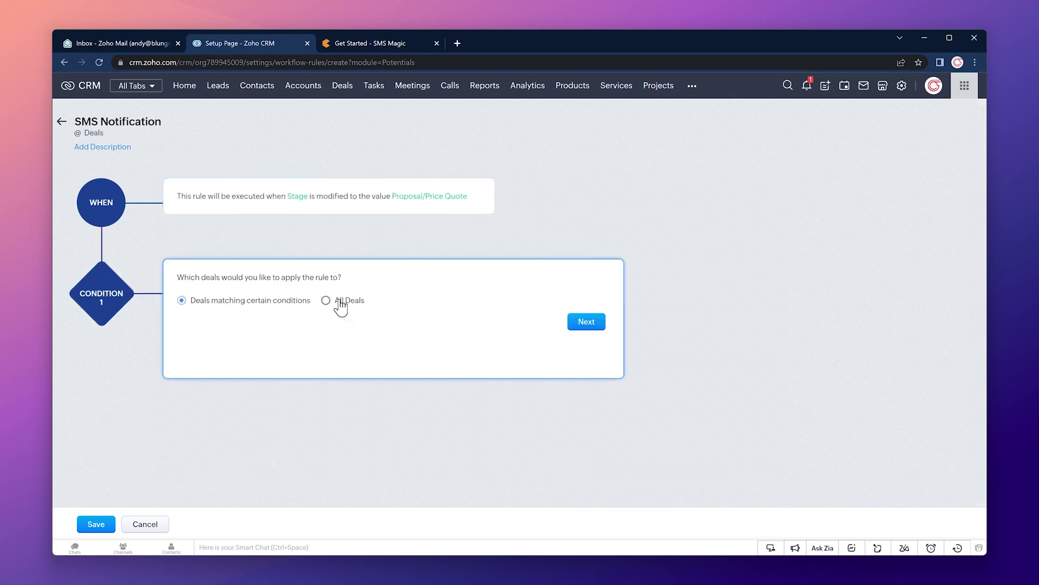
click(581, 323)
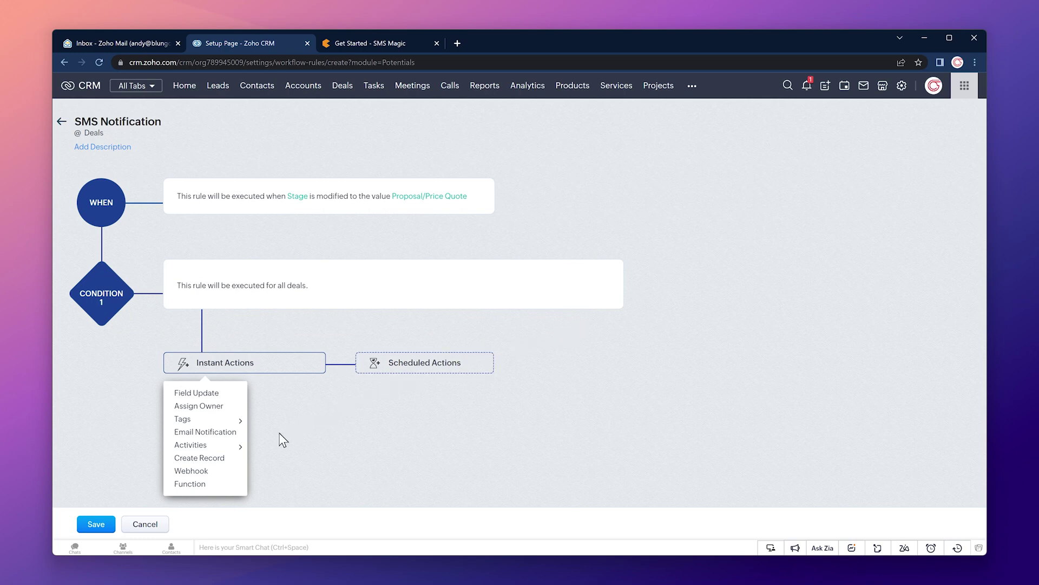
click(202, 471)
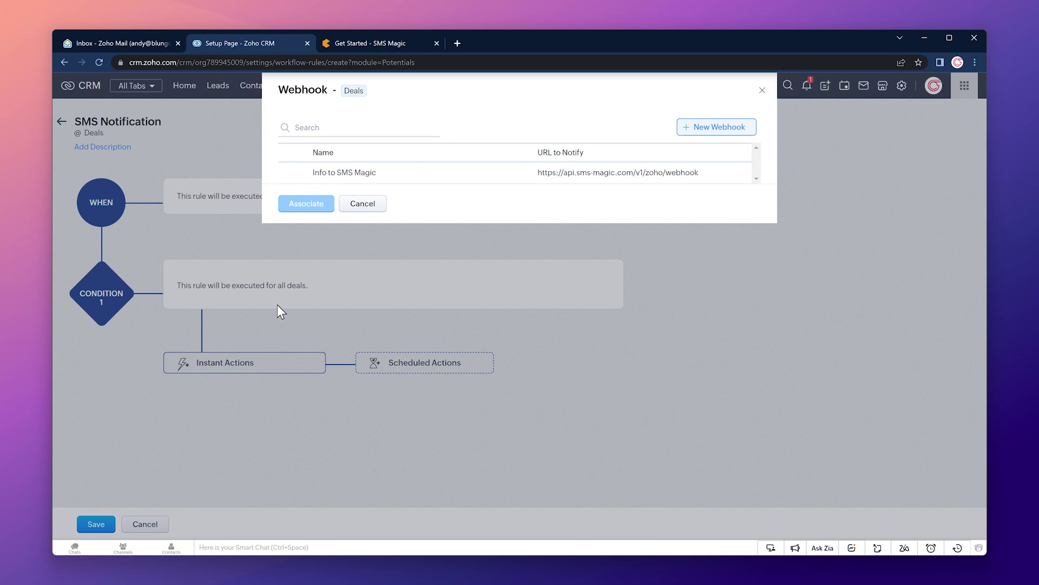
click(291, 174)
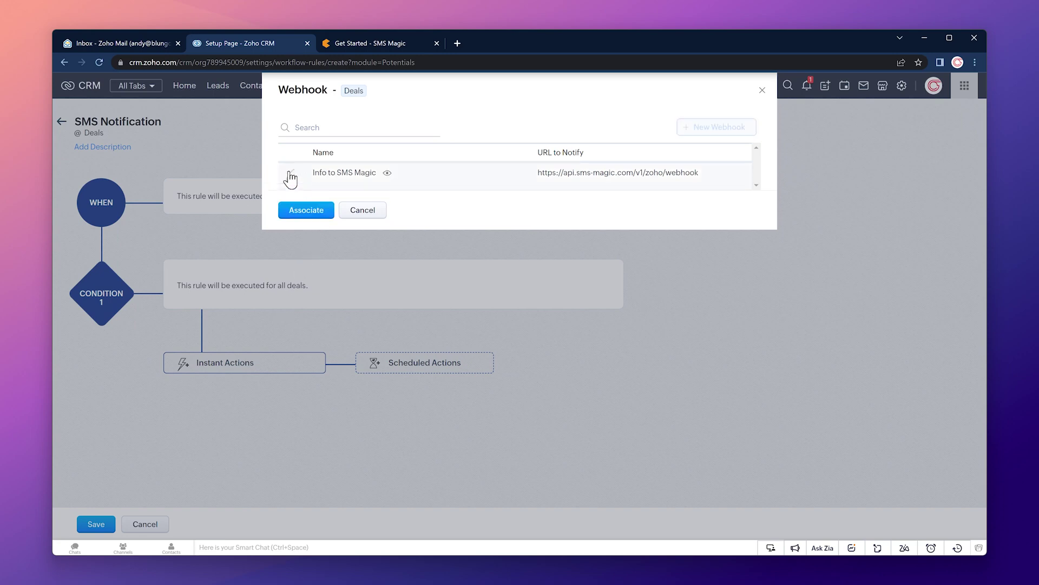
click(298, 211)
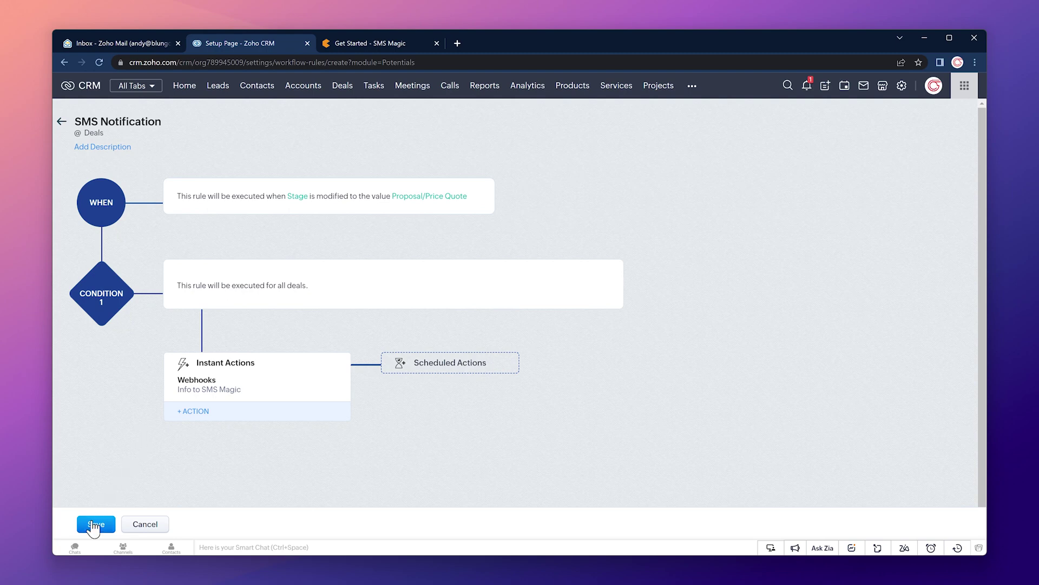
click(93, 525)
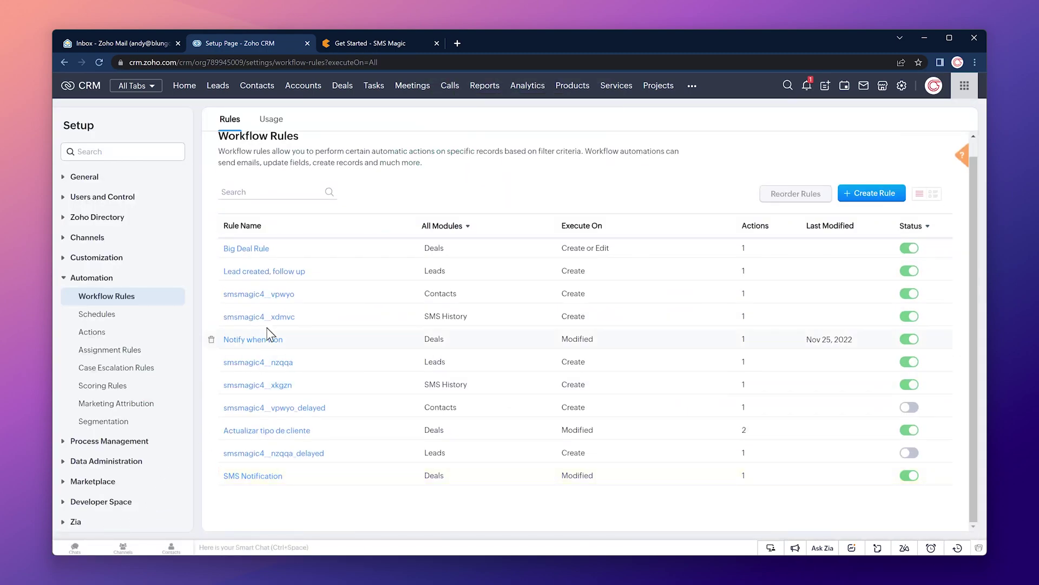
- Move the Identify Decision Makers consultation deal to Proposal/Price Quote and check its Timeline for the webhook entry
click(343, 87)
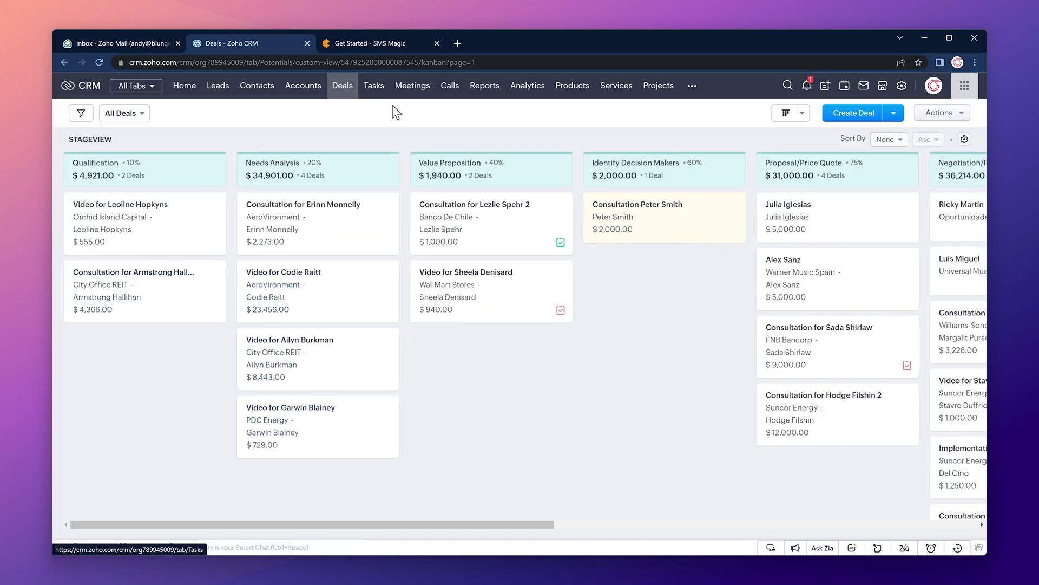
click(608, 206)
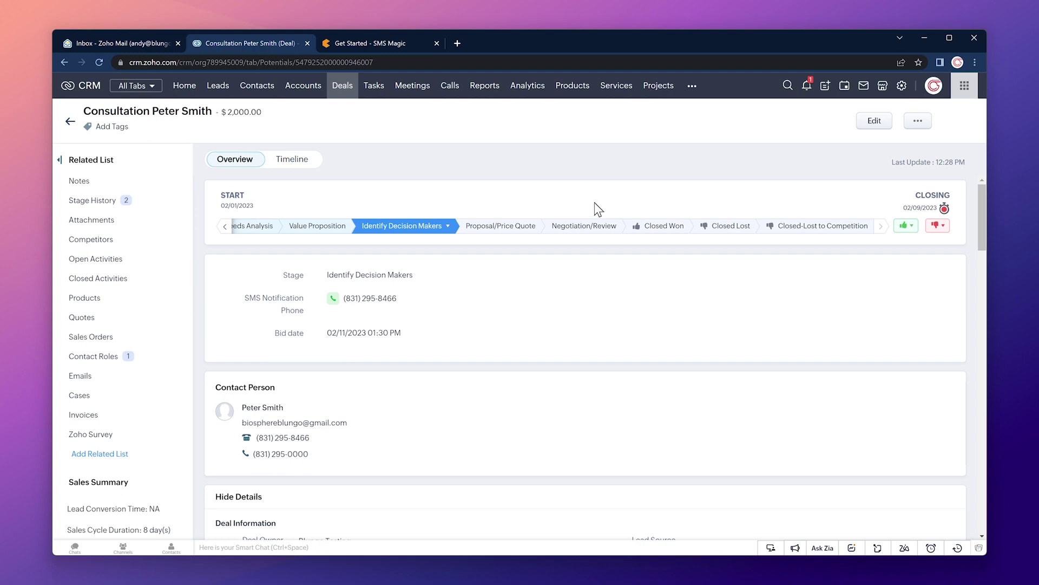
click(507, 227)
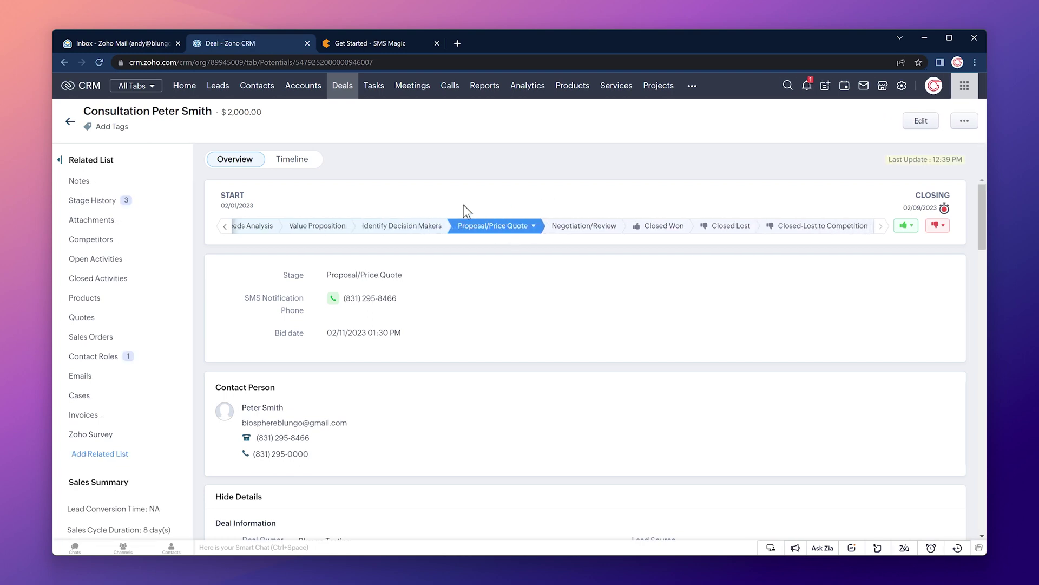
click(305, 161)
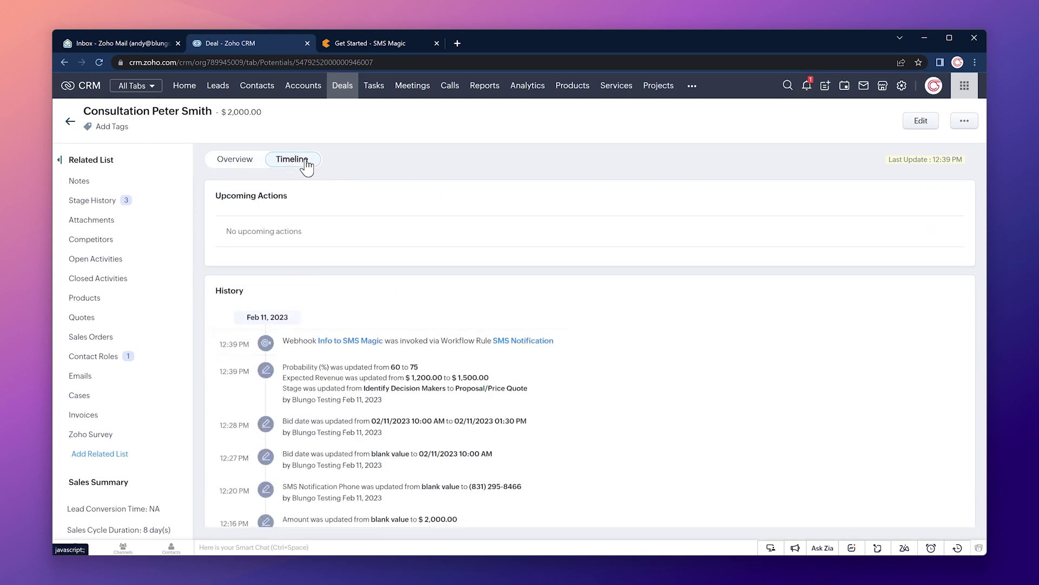
- Confirm the deal notification SMS in Google Voice's newest message, then go back to the Zoho CRM deal
key(alt+Tab)
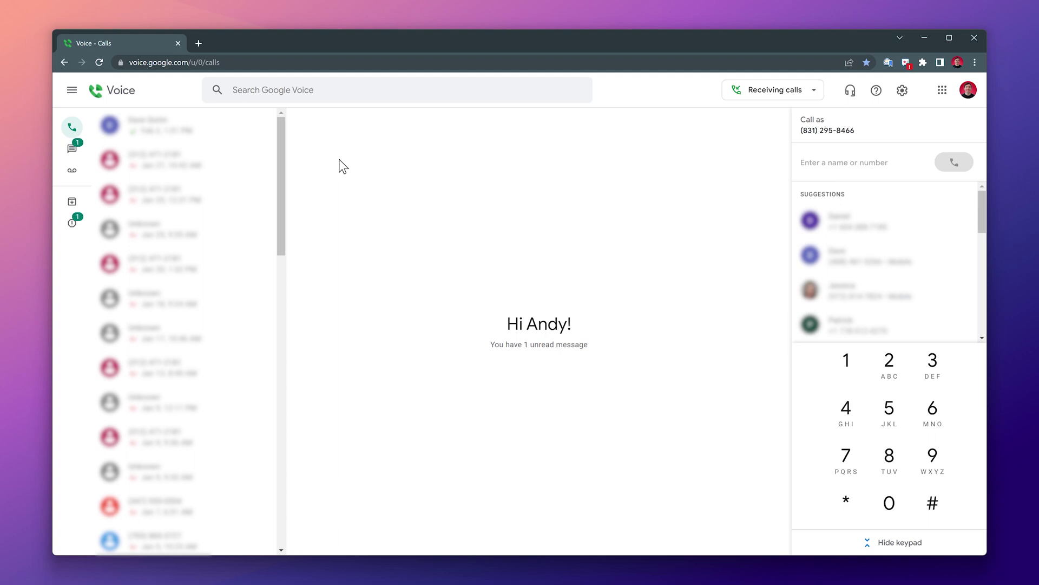
click(74, 153)
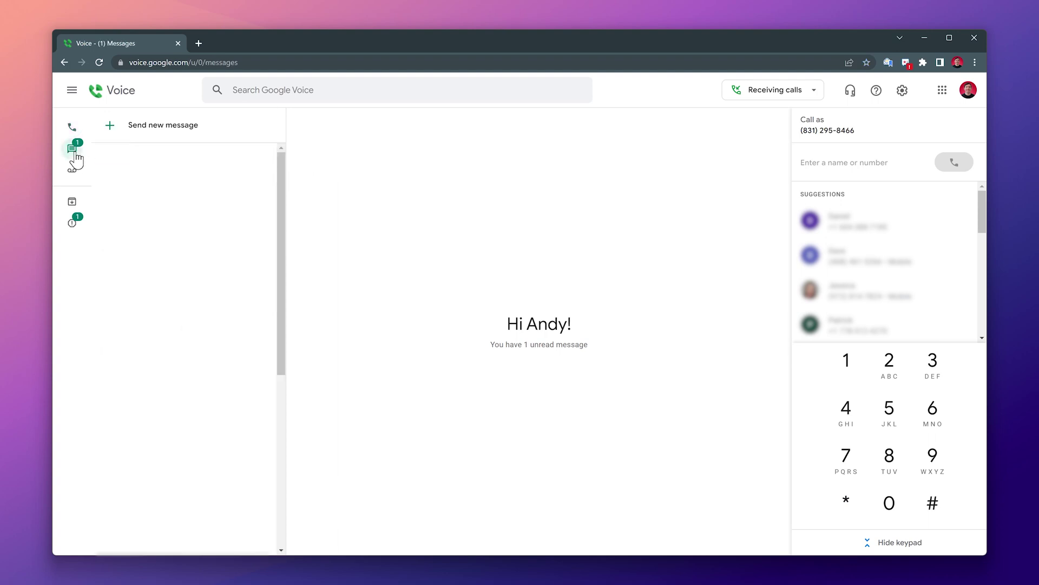
click(146, 161)
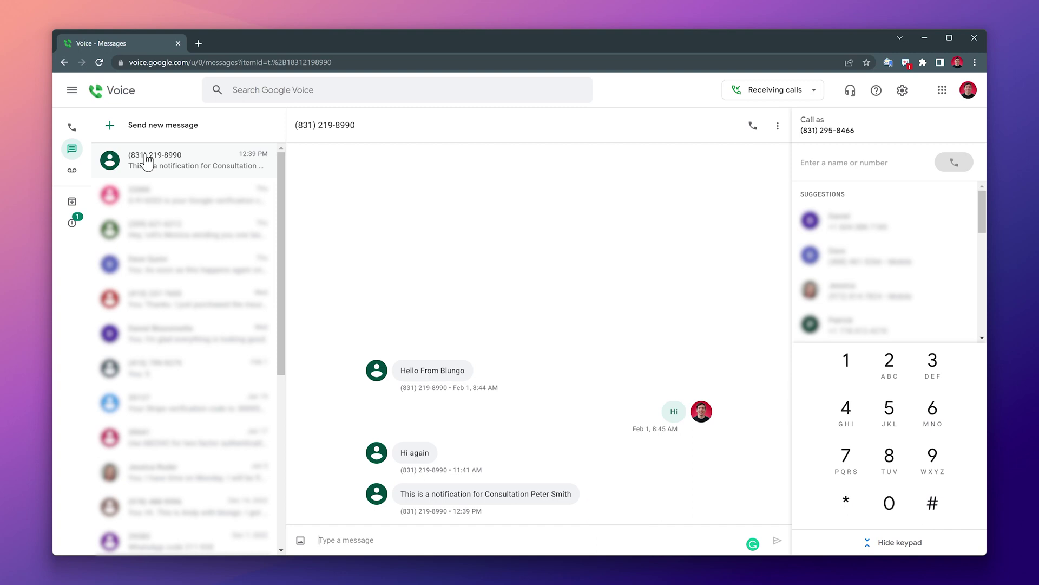
key(alt+Tab)
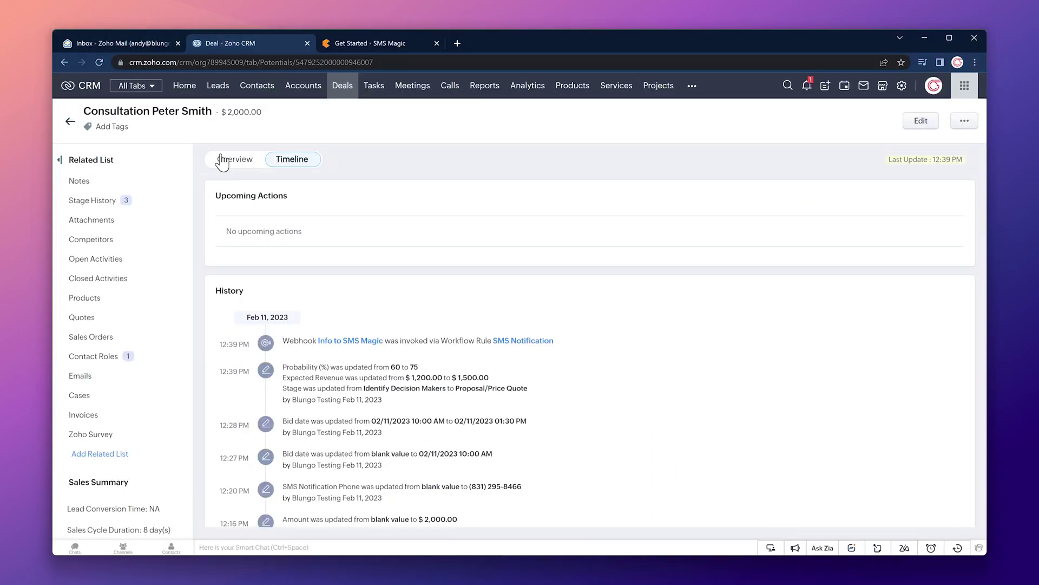
- Return to the deal's Overview, then go to the CRM Setup page
click(223, 161)
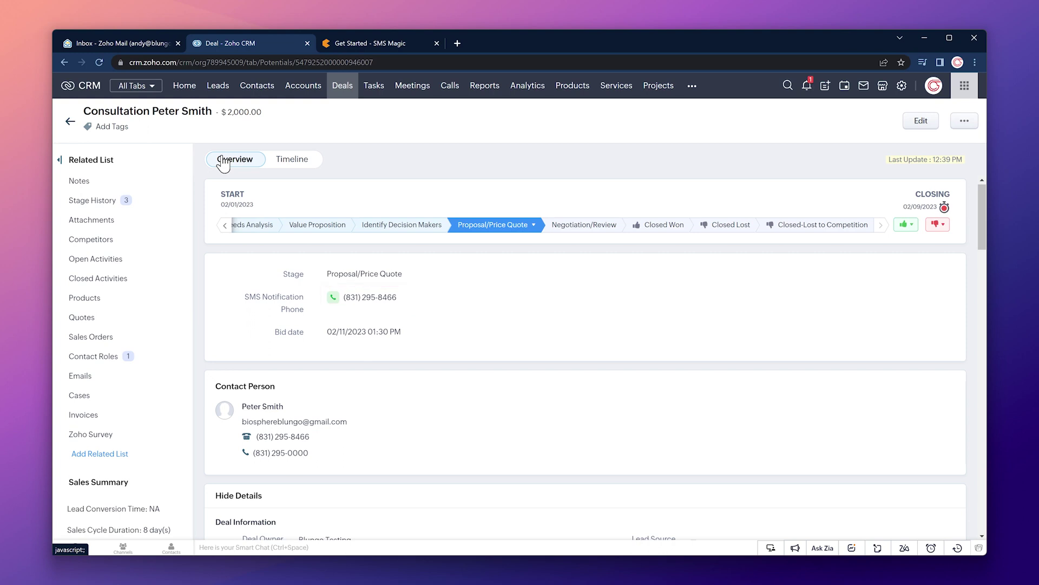
click(902, 86)
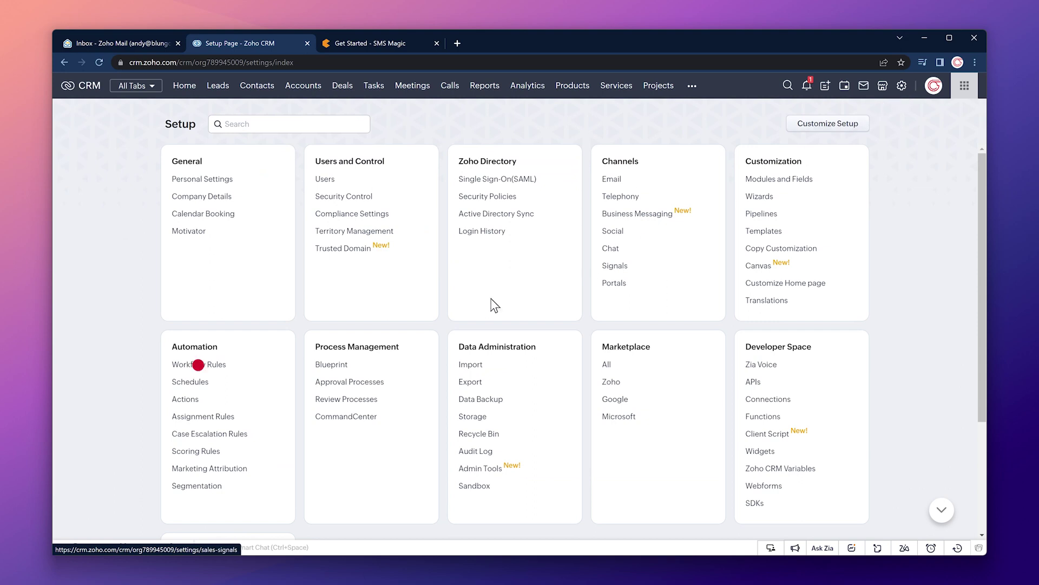
- Create a new Deals workflow rule named 'SMS Date field'
click(220, 365)
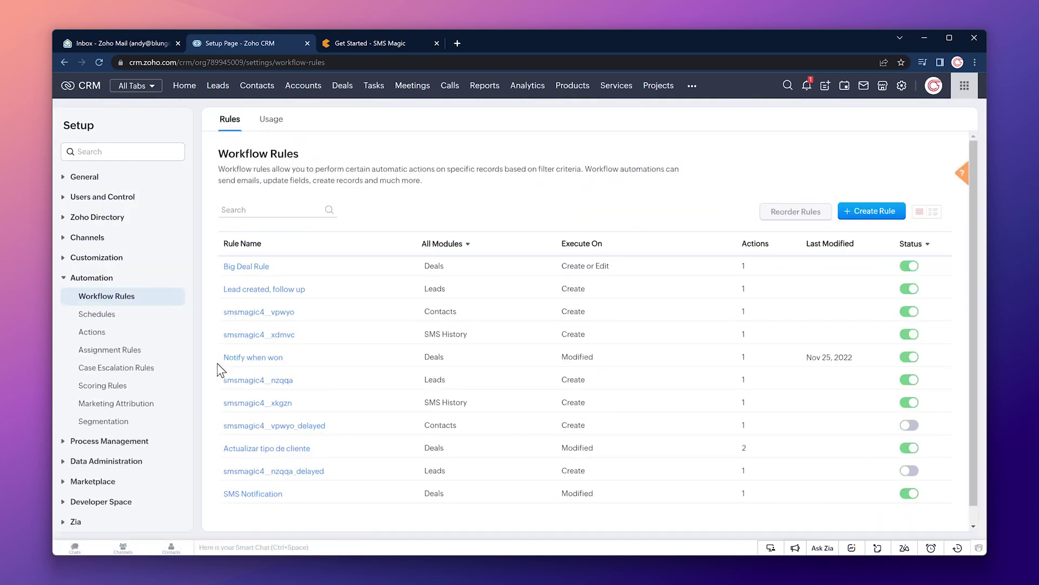
click(847, 209)
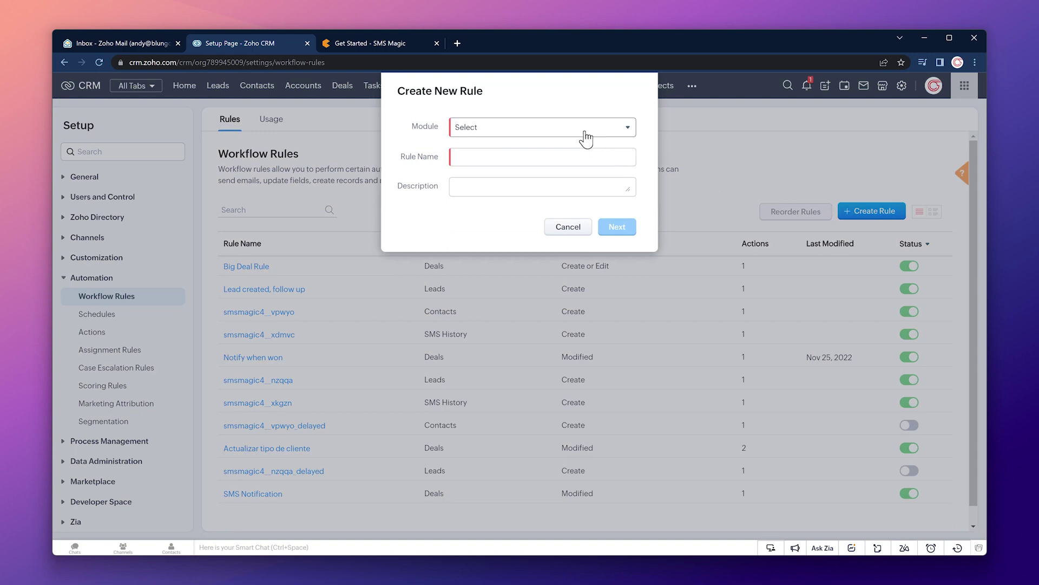
click(582, 130)
click(503, 224)
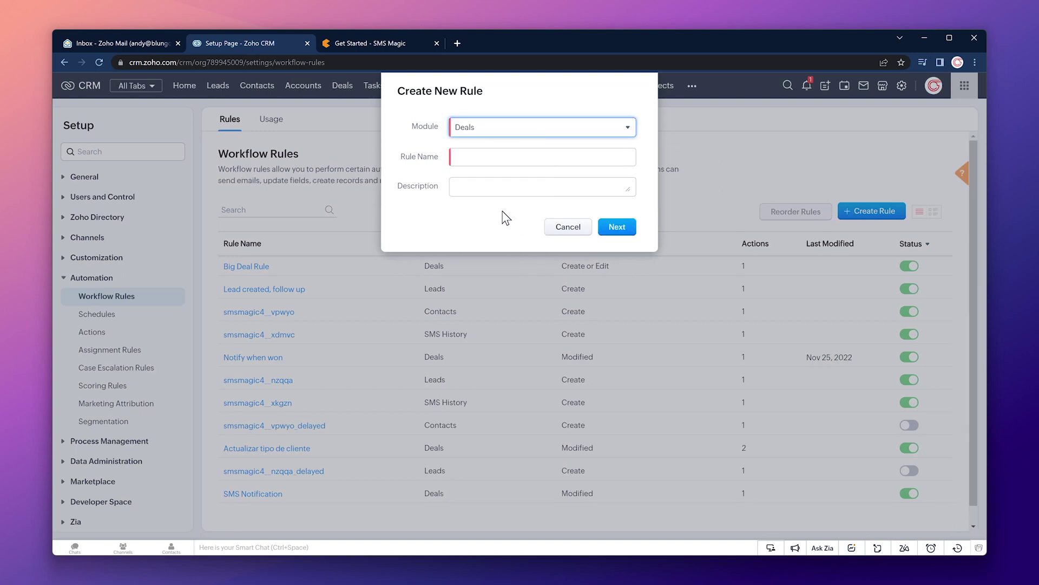
click(500, 158)
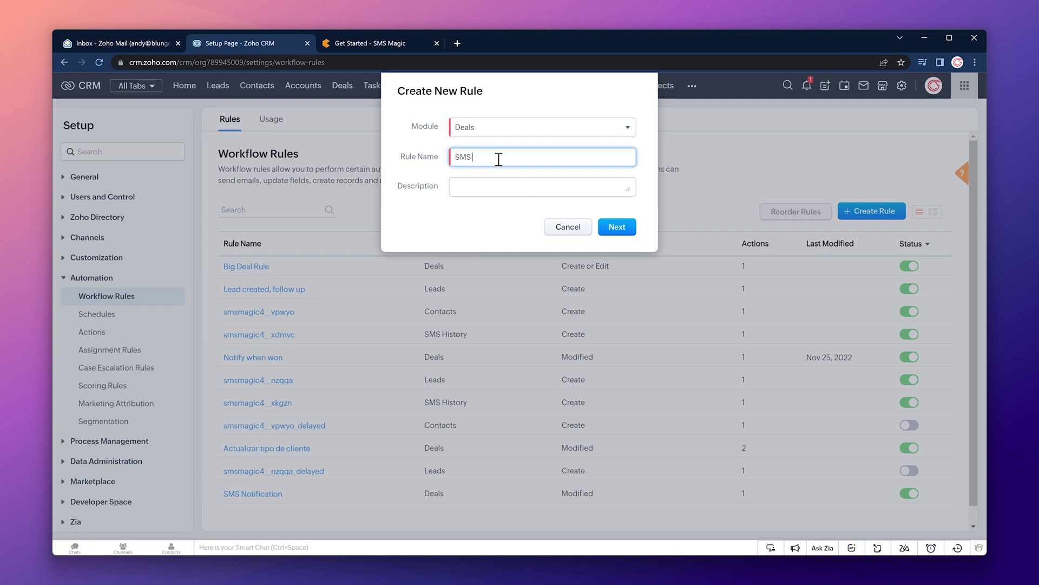
click(617, 225)
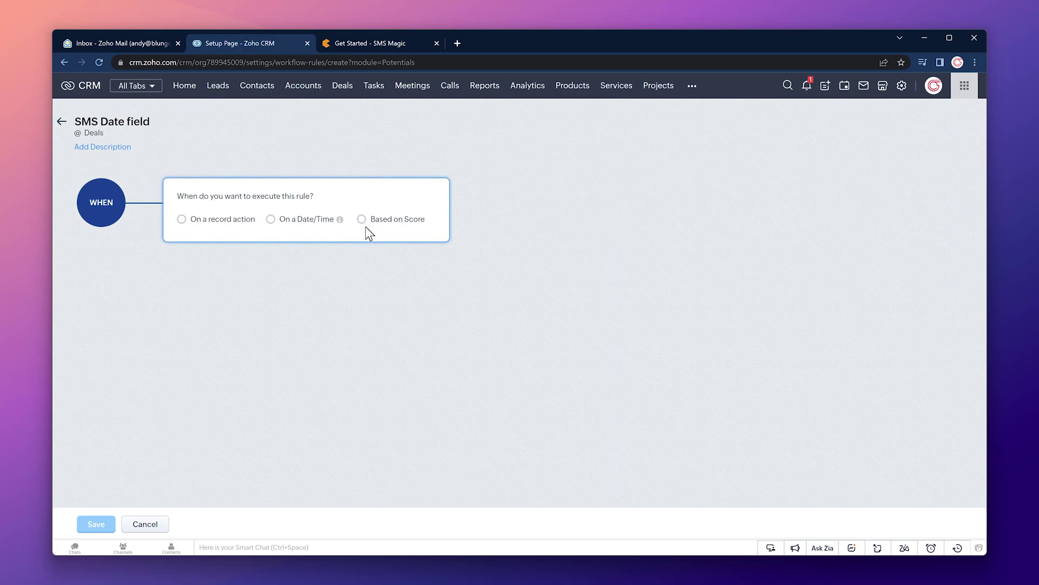
- Trigger the rule once on Bid date, 10 minutes before the bid time
click(290, 228)
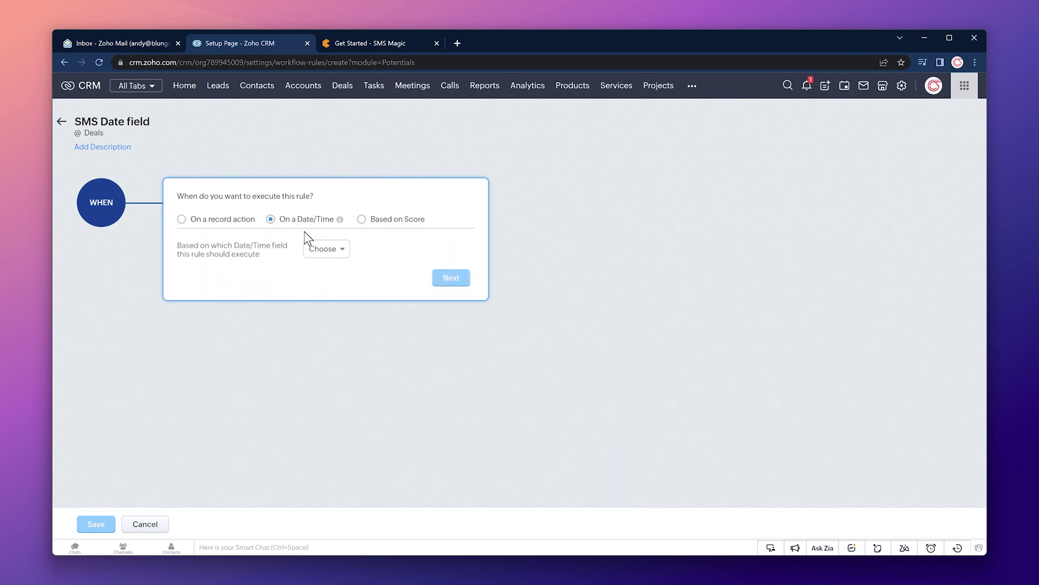
click(325, 251)
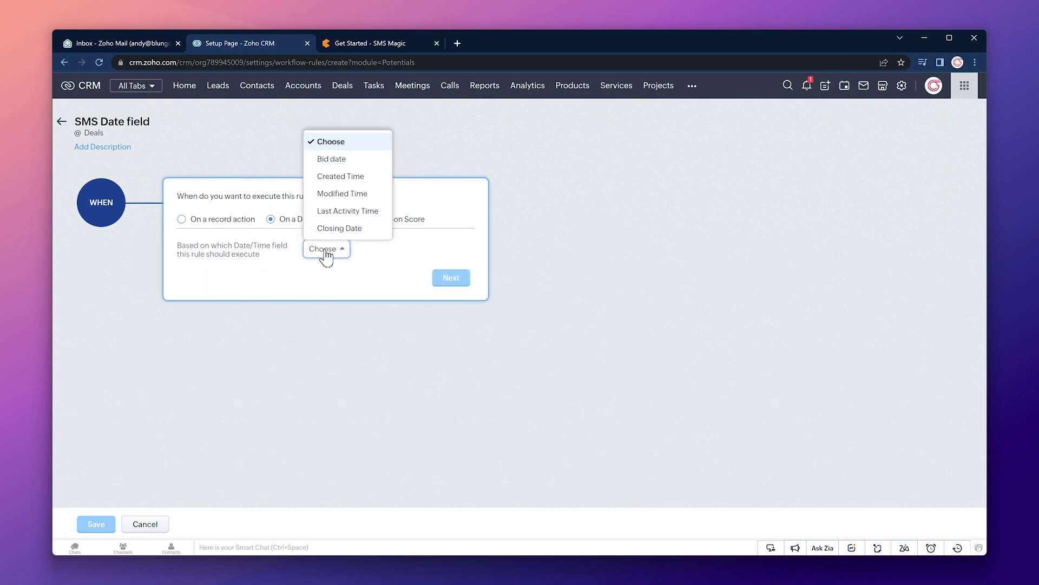
click(330, 159)
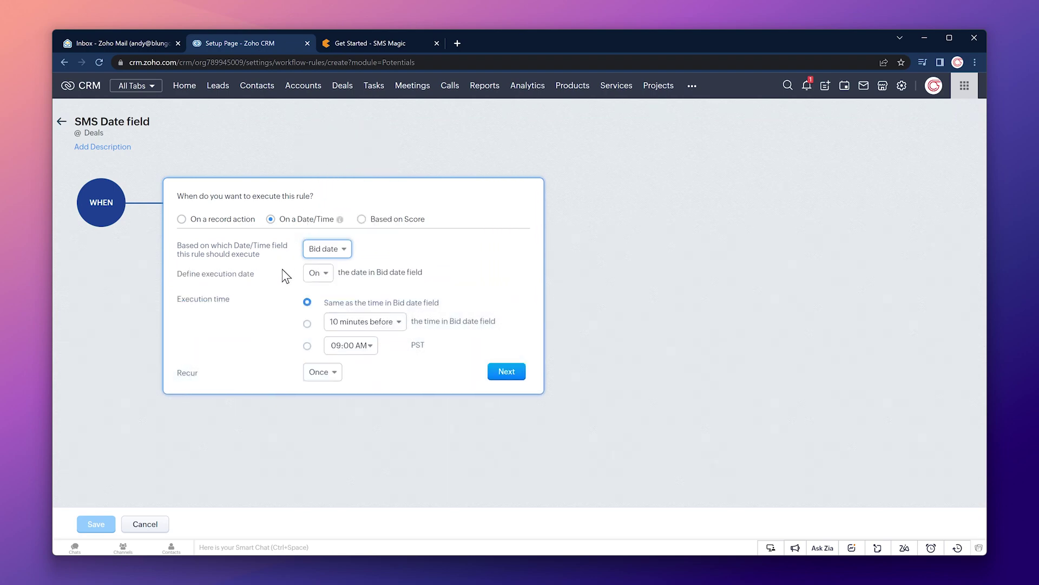
click(307, 324)
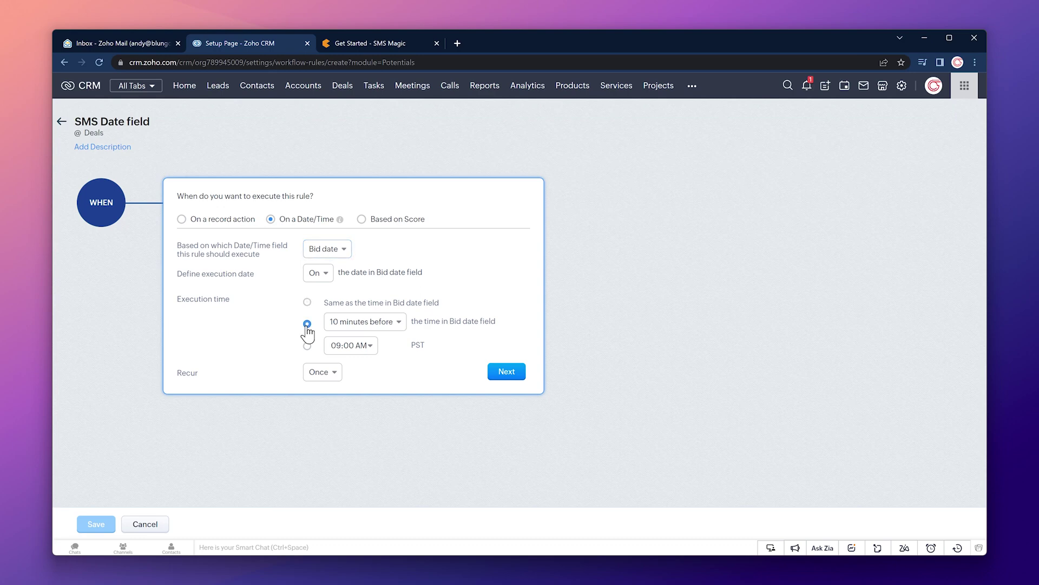
click(506, 372)
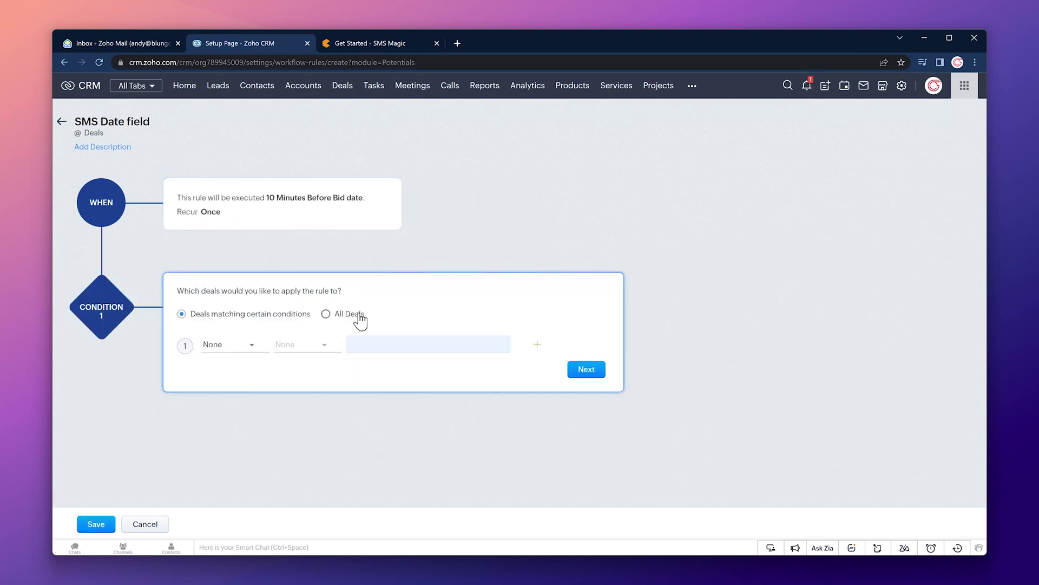
- Apply SMS Date field to All Deals, associate the Info to SMS Magic webhook, and save
click(349, 316)
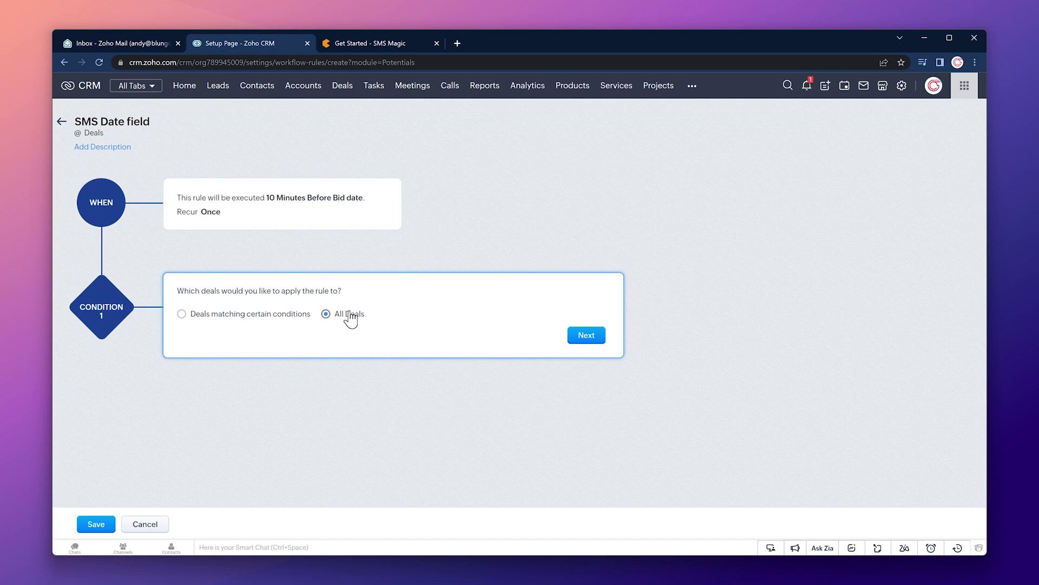
click(577, 339)
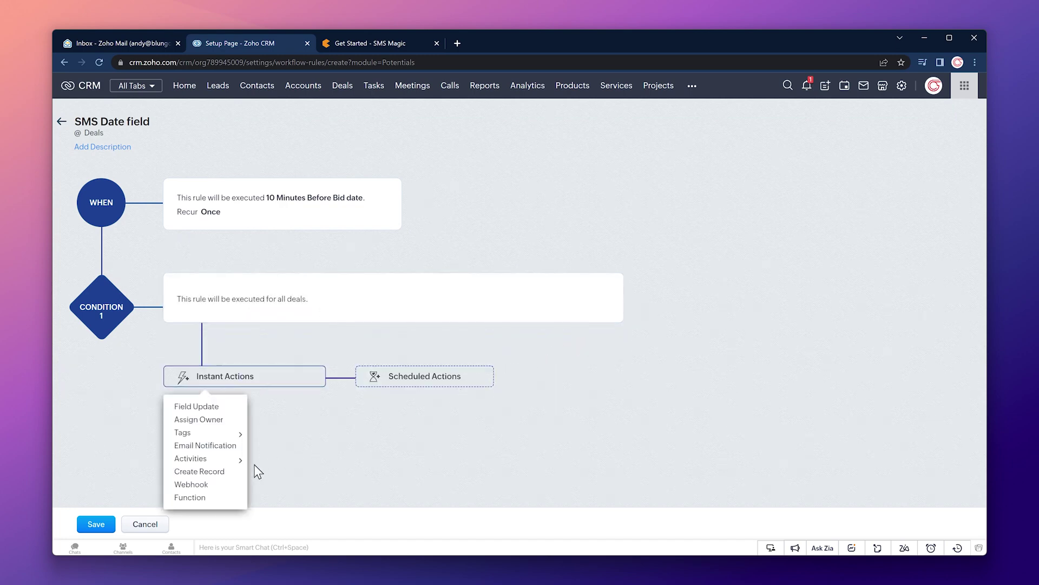
click(213, 483)
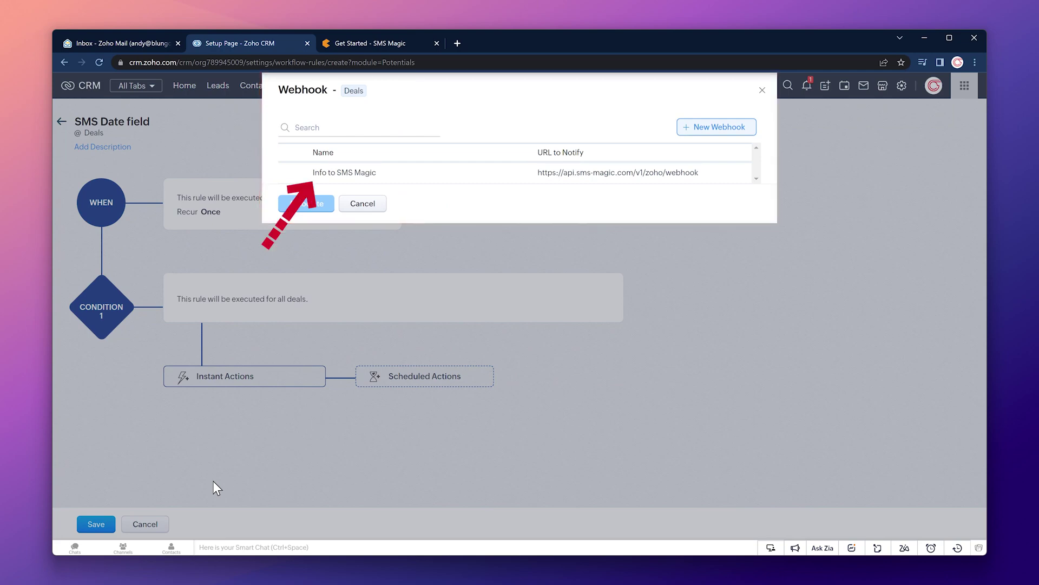
click(349, 177)
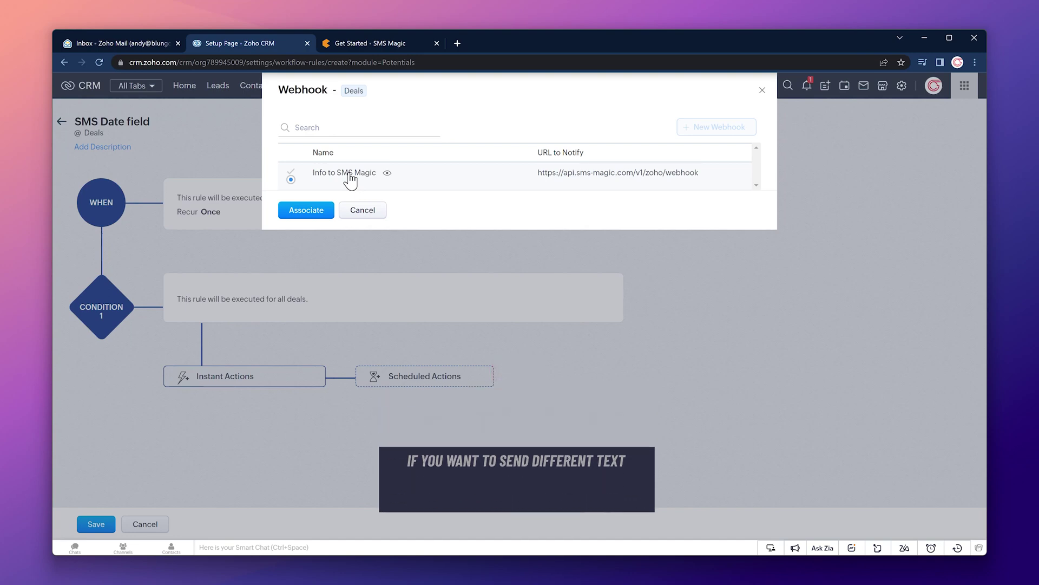
click(314, 210)
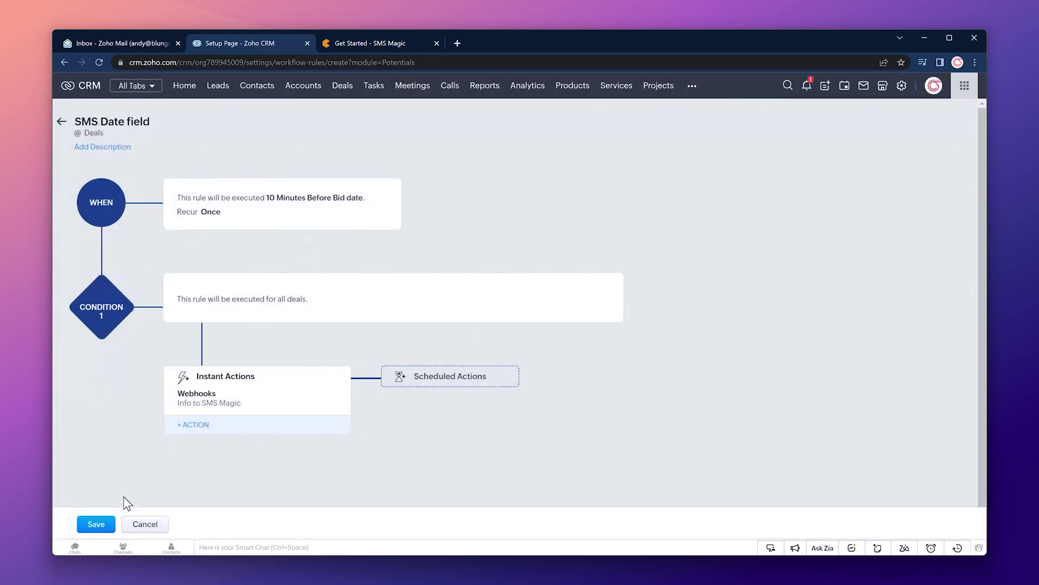
click(107, 525)
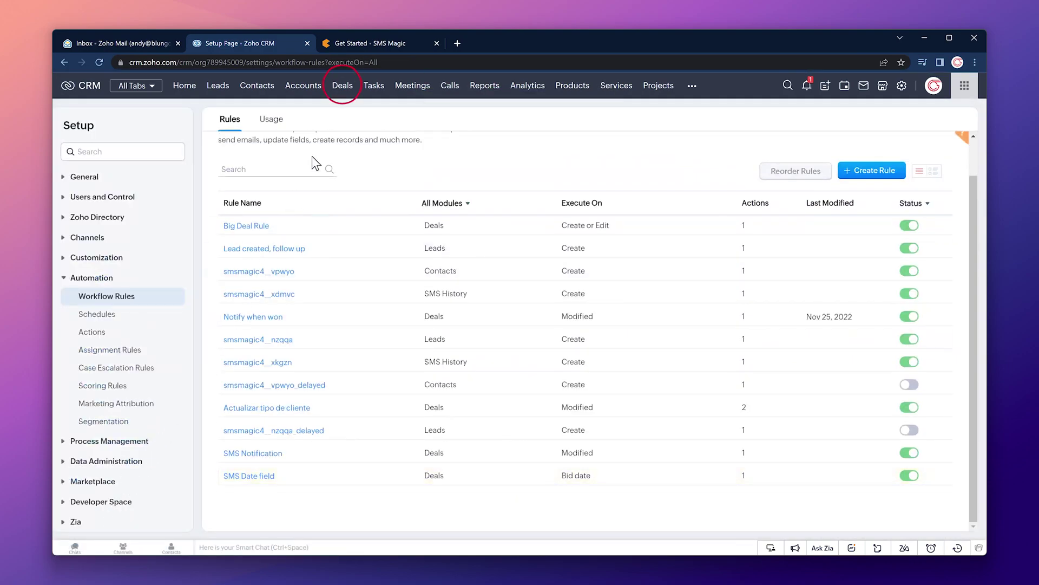
- Check the Consultation deal's Timeline for the upcoming Info to SMS Magic webhook action
click(340, 100)
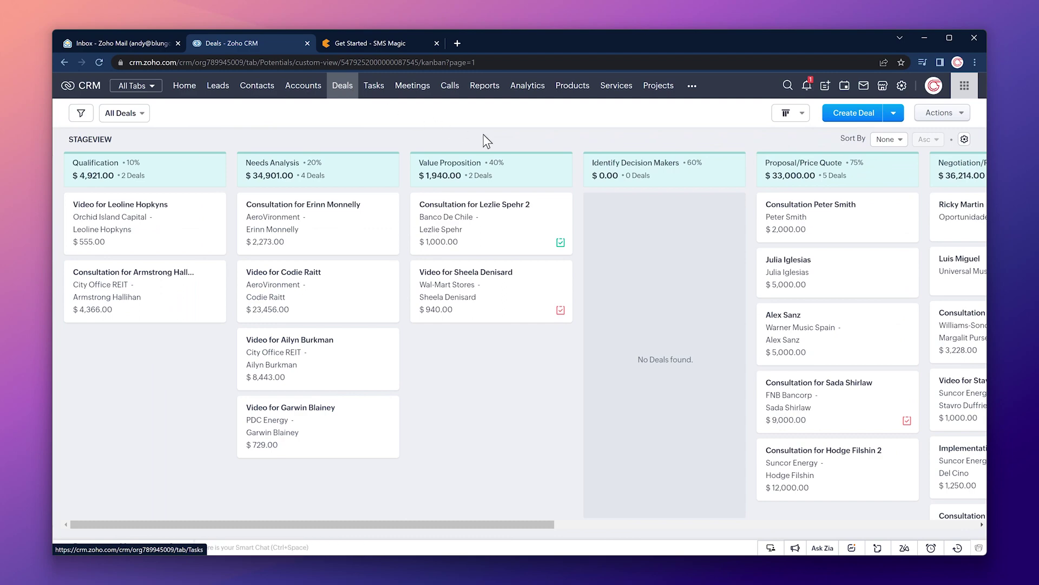
click(812, 205)
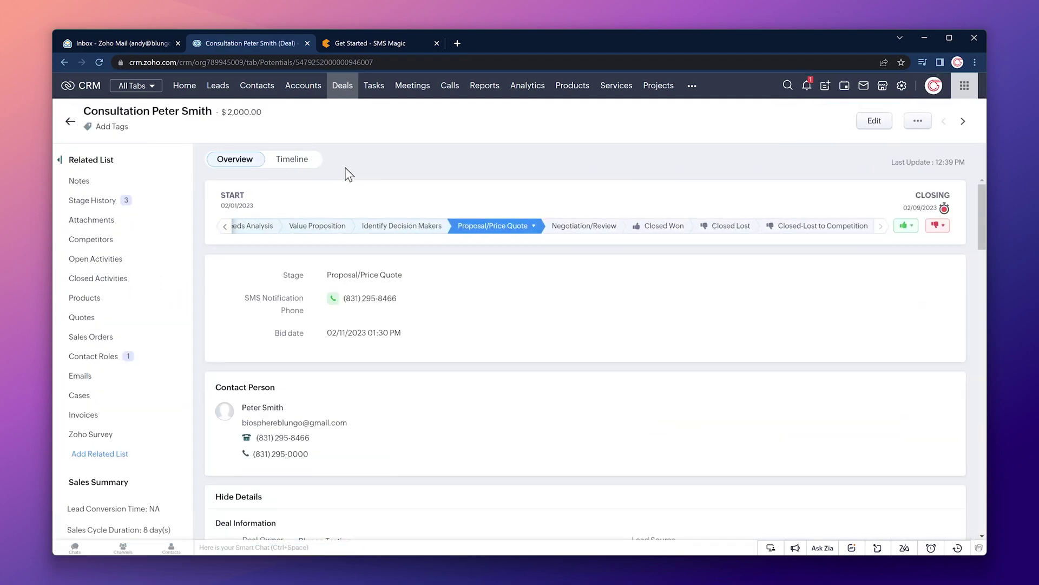
click(313, 171)
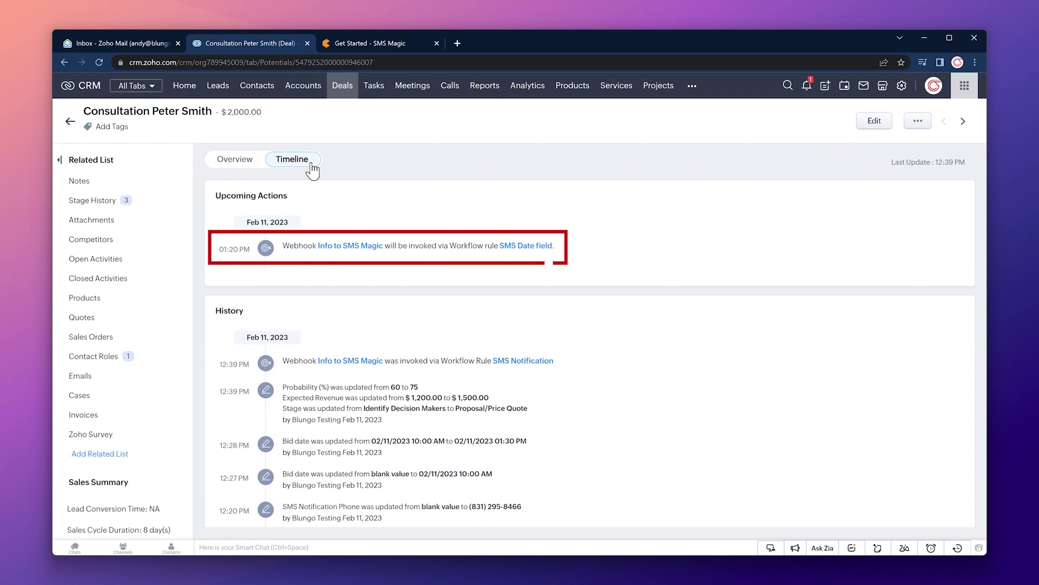